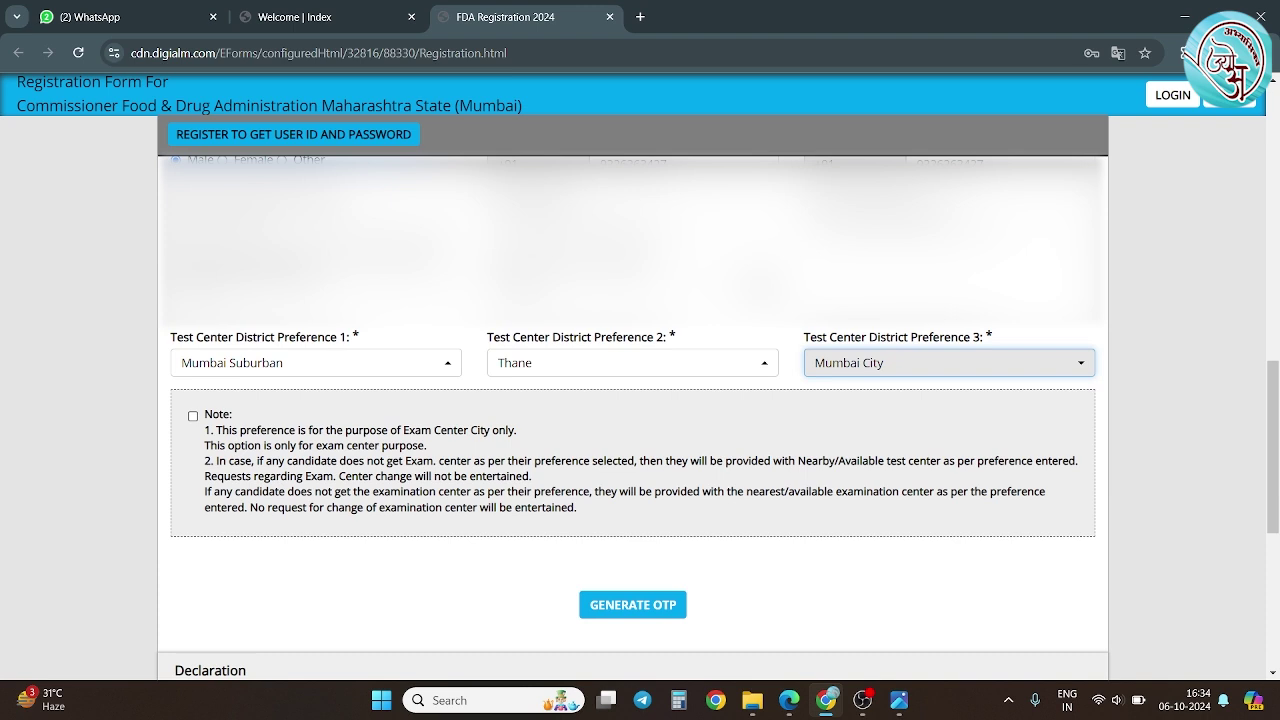
- Accept the test center preference note and mark every entered registration value in the verification table as correct
{"action": "left_click", "coordinate": [193, 415]}
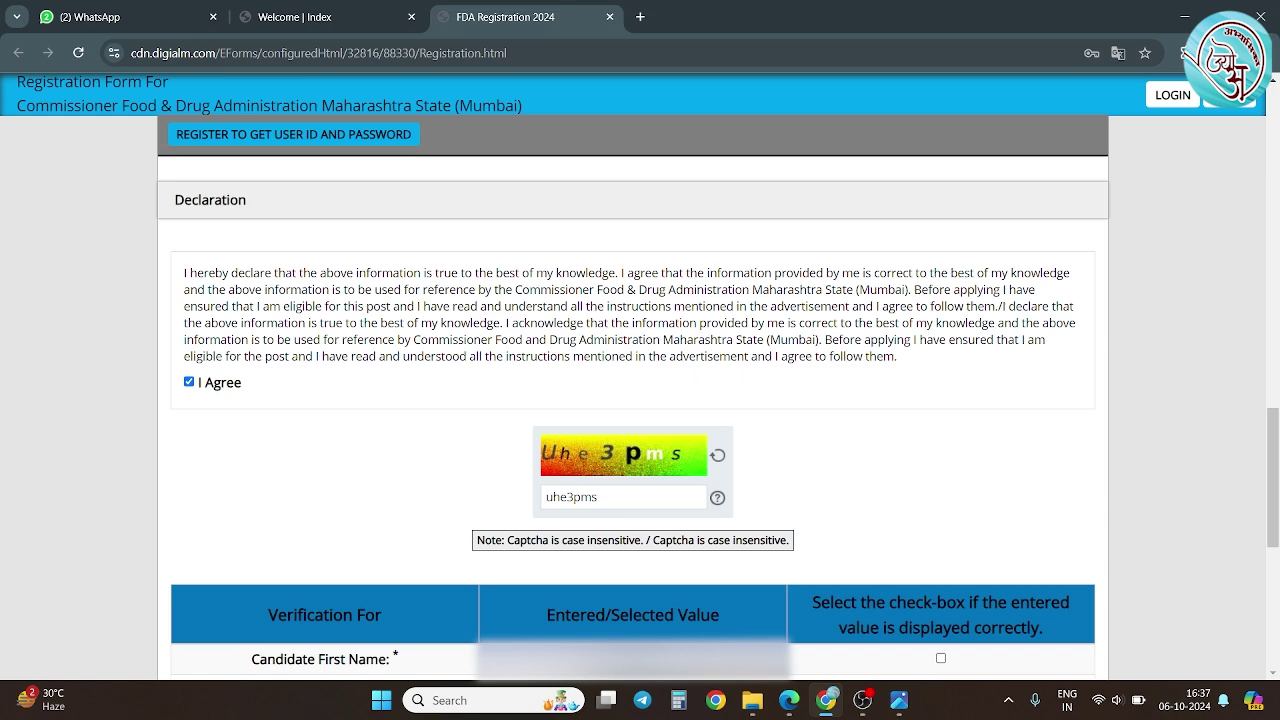
{"action": "scroll", "coordinate": [633, 400], "scroll_direction": "down", "scroll_amount": 2}
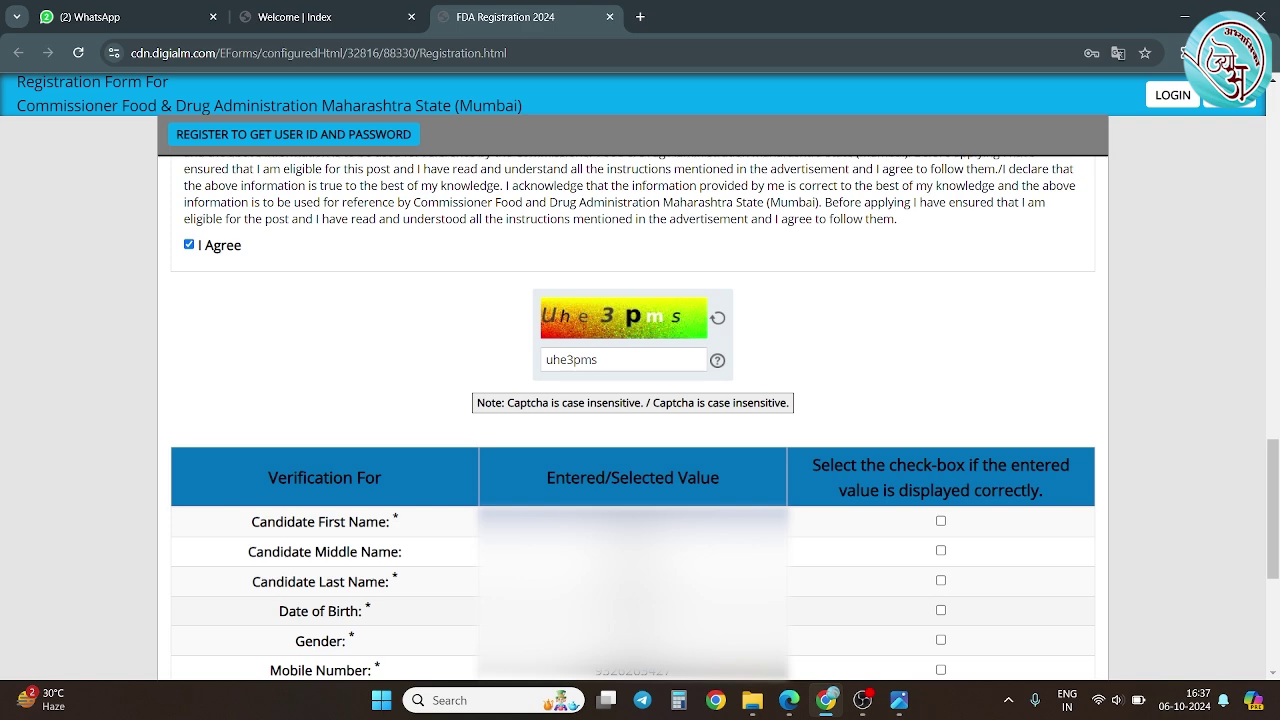
{"action": "scroll", "coordinate": [633, 420], "scroll_direction": "down", "scroll_amount": 2}
{"action": "scroll", "coordinate": [633, 420], "scroll_direction": "down", "scroll_amount": 2}
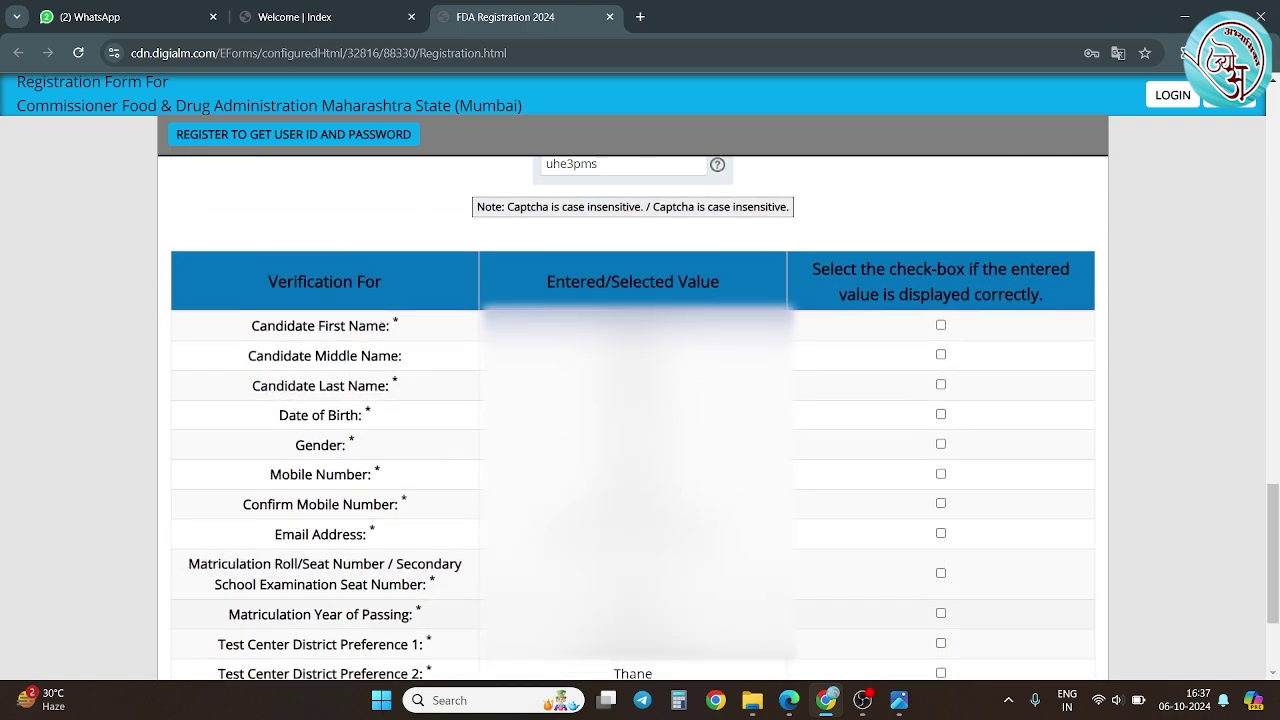
{"action": "scroll", "coordinate": [633, 420], "scroll_direction": "down", "scroll_amount": 1}
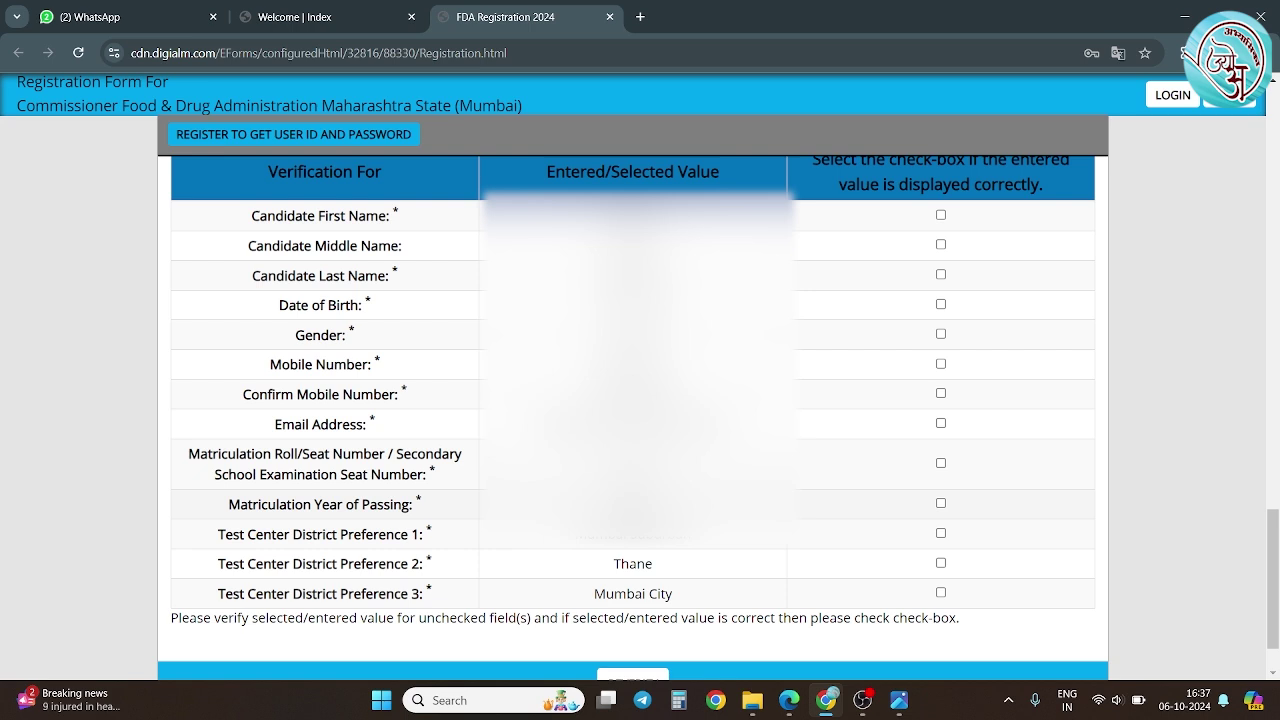
{"action": "scroll", "coordinate": [633, 400], "scroll_direction": "down", "scroll_amount": 1}
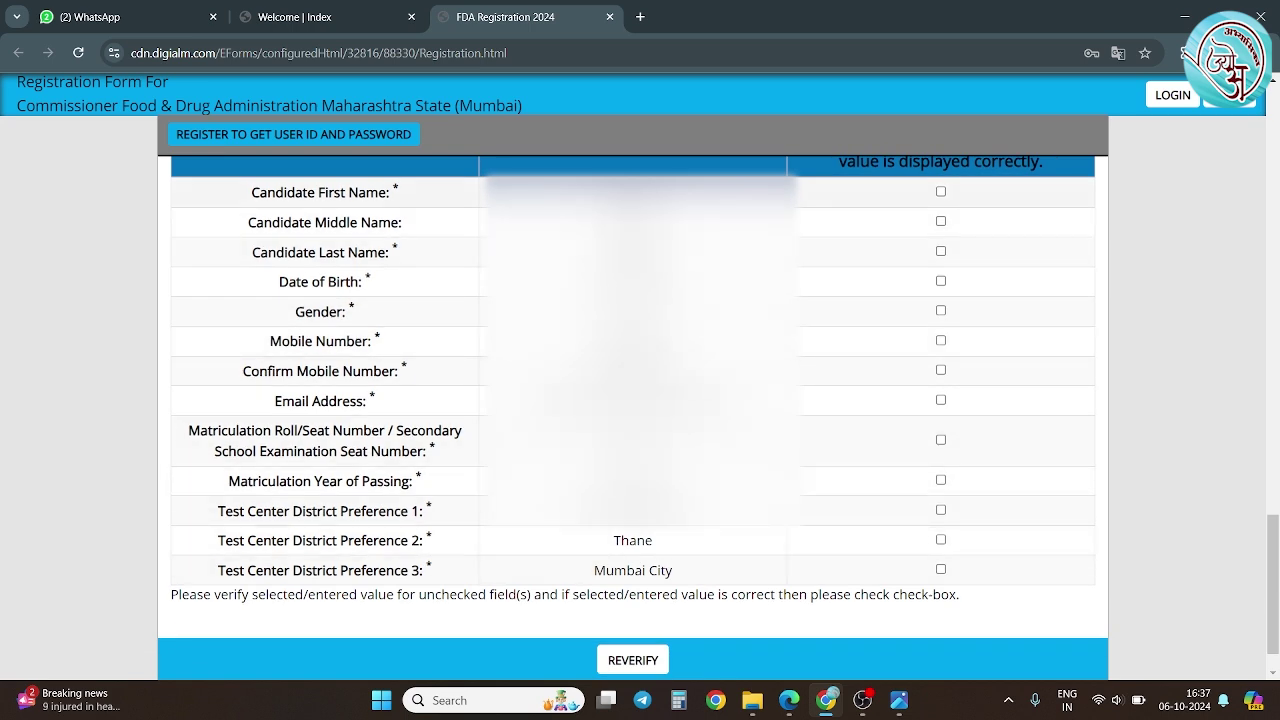
{"action": "left_click", "coordinate": [940, 191]}
{"action": "left_click", "coordinate": [633, 660]}
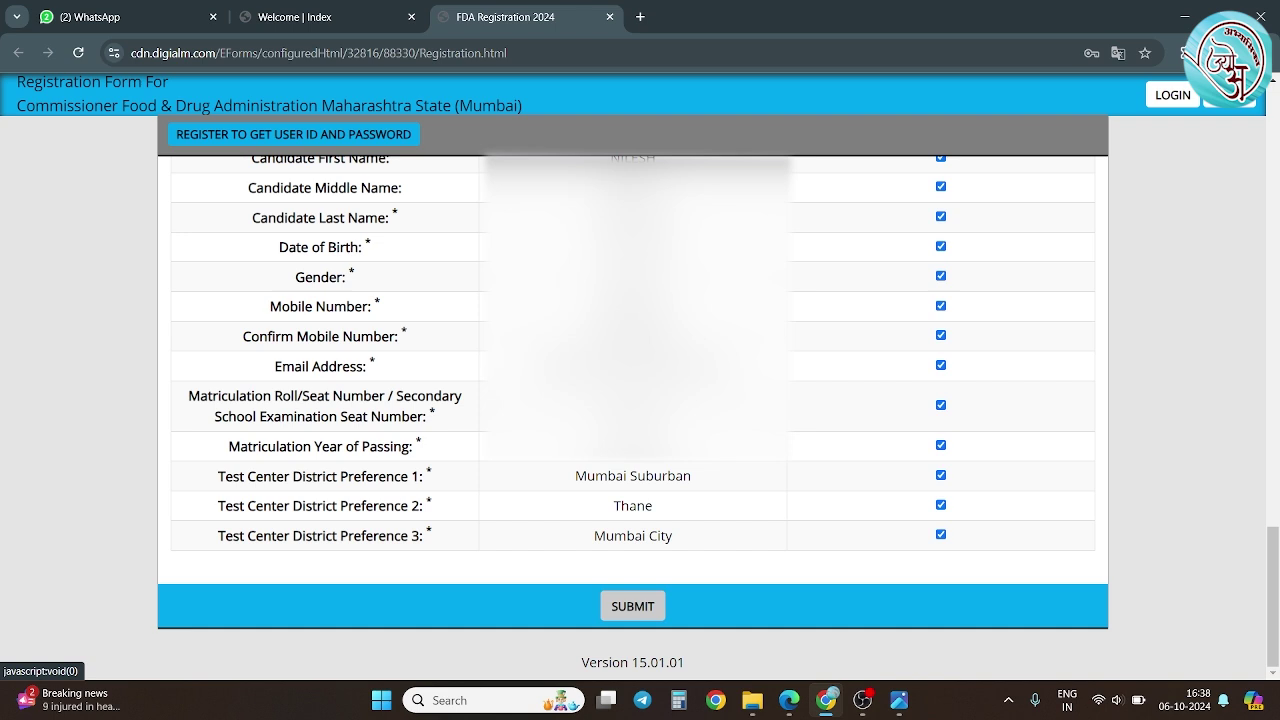
- Submit and confirm the verified registration, and start a new post application for the registered candidate
{"action": "left_click", "coordinate": [632, 606]}
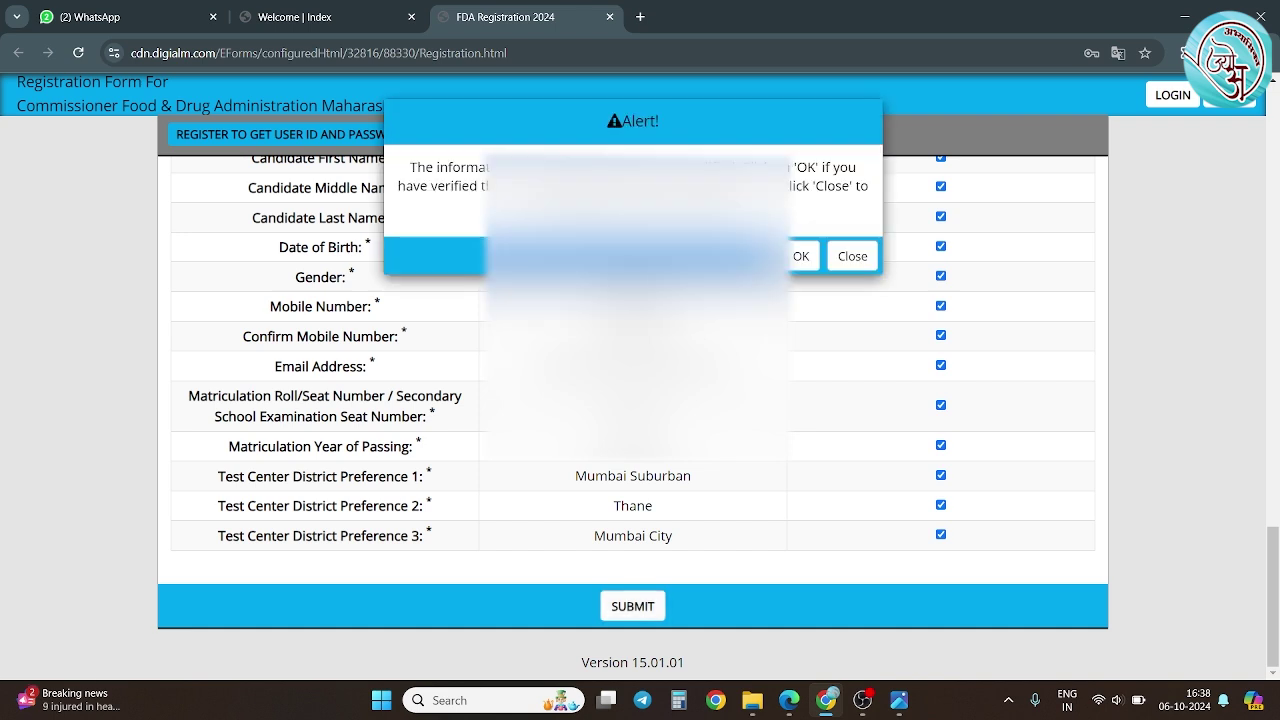
{"action": "left_click", "coordinate": [800, 256]}
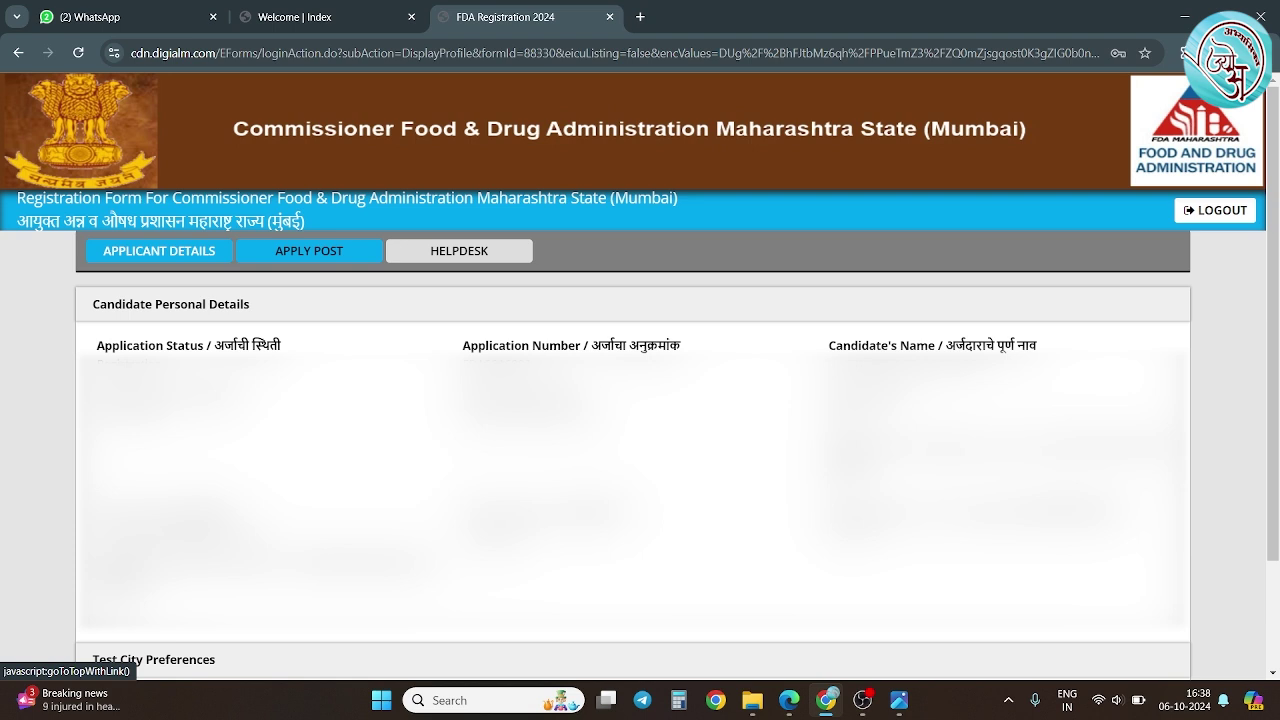
{"action": "left_click", "coordinate": [309, 250]}
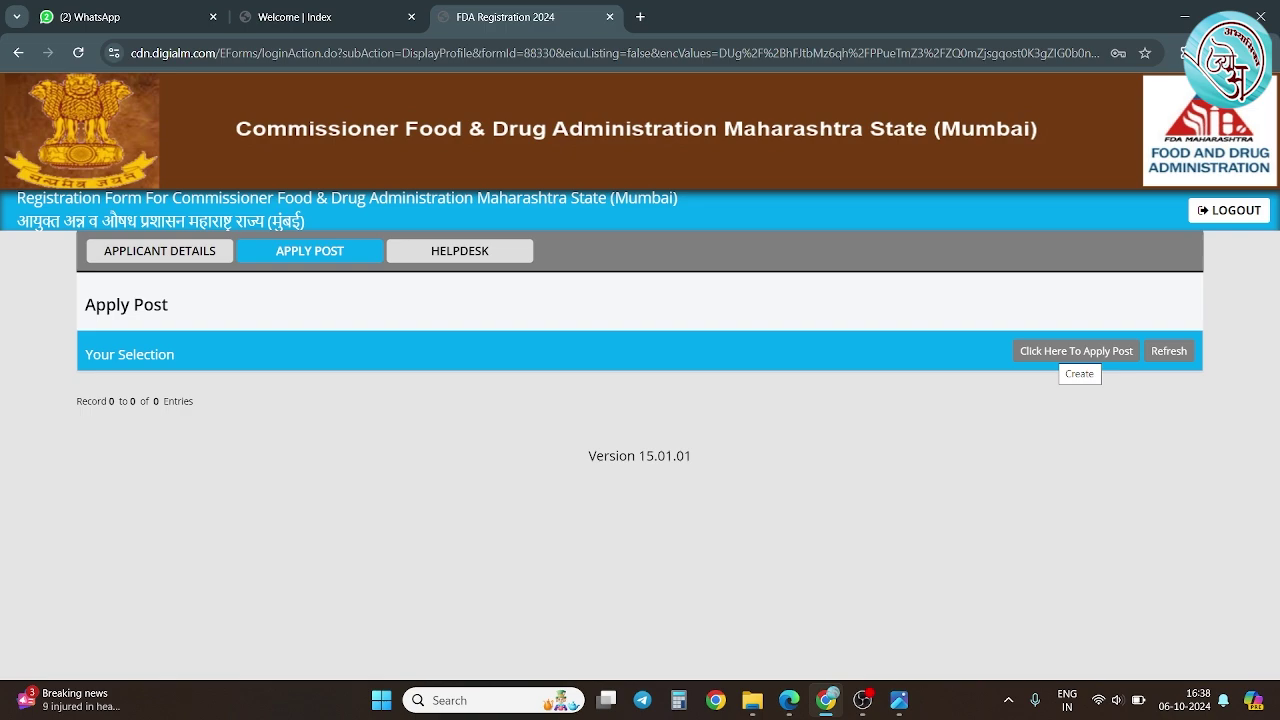
{"action": "left_click", "coordinate": [1076, 351]}
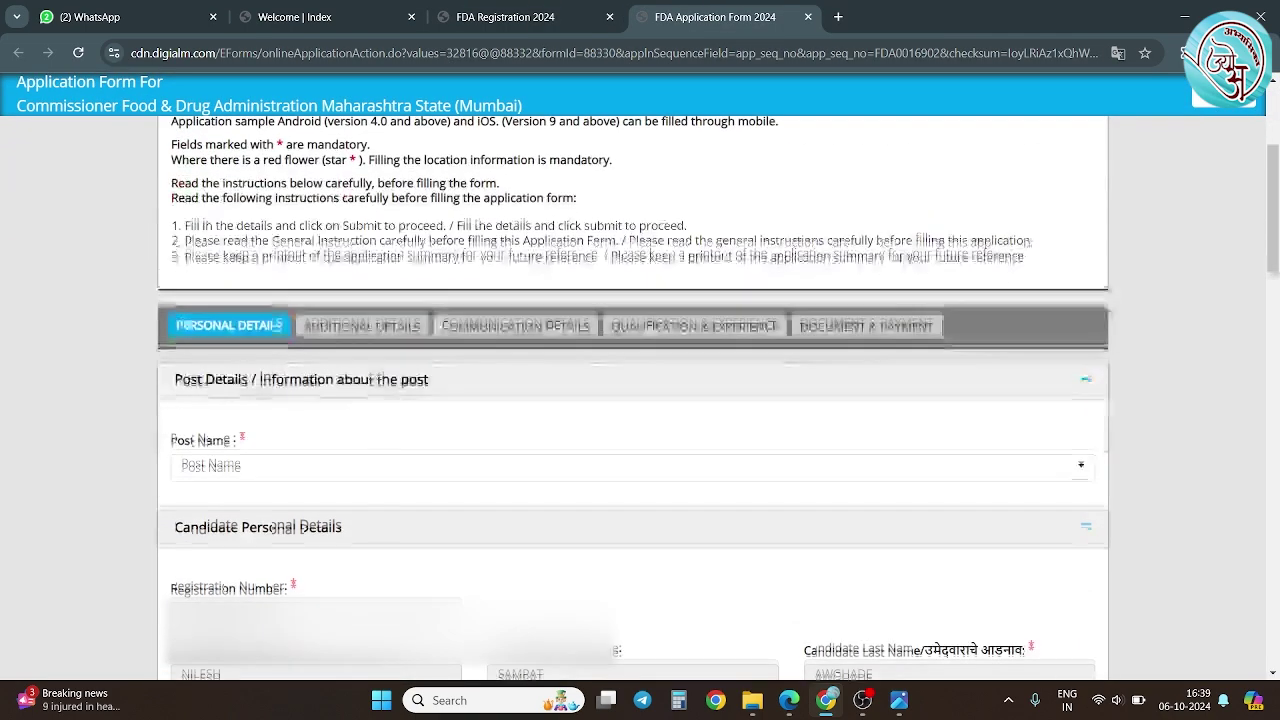
- Choose Senior Technical Assistant as the post name in the application form's post details
{"action": "scroll", "coordinate": [632, 400], "scroll_direction": "down", "scroll_amount": 1}
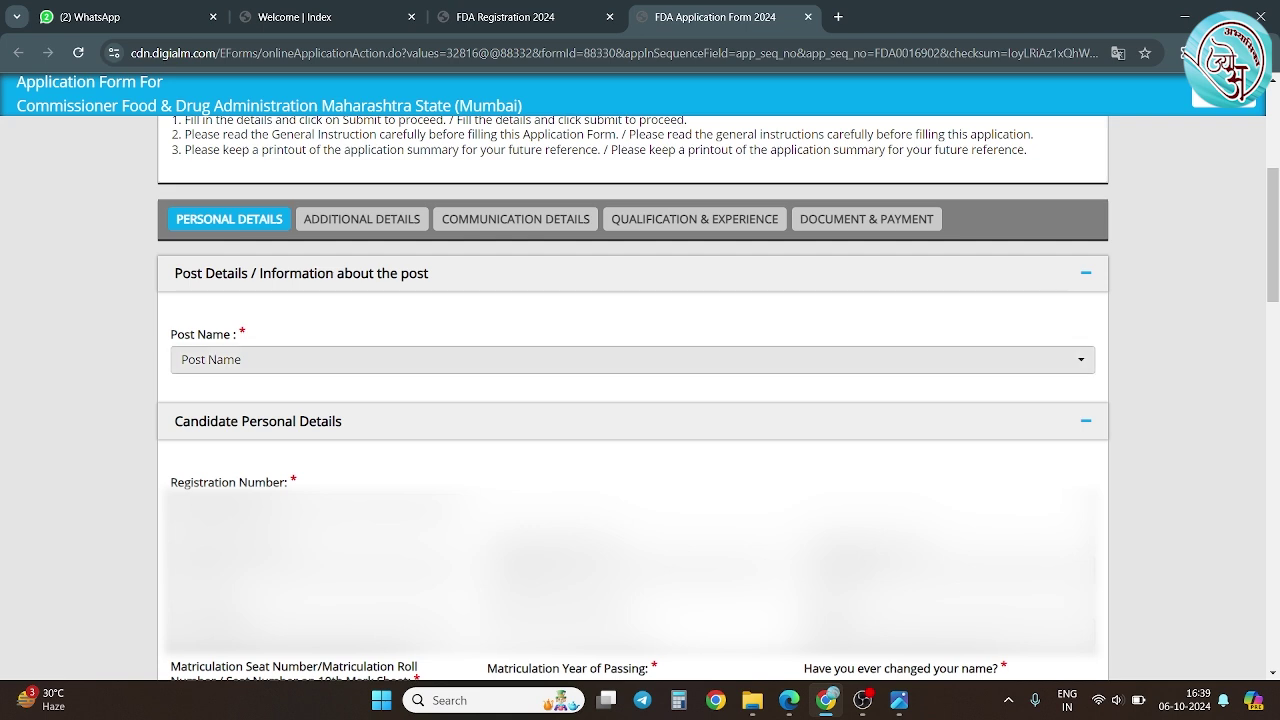
{"action": "left_click", "coordinate": [465, 359]}
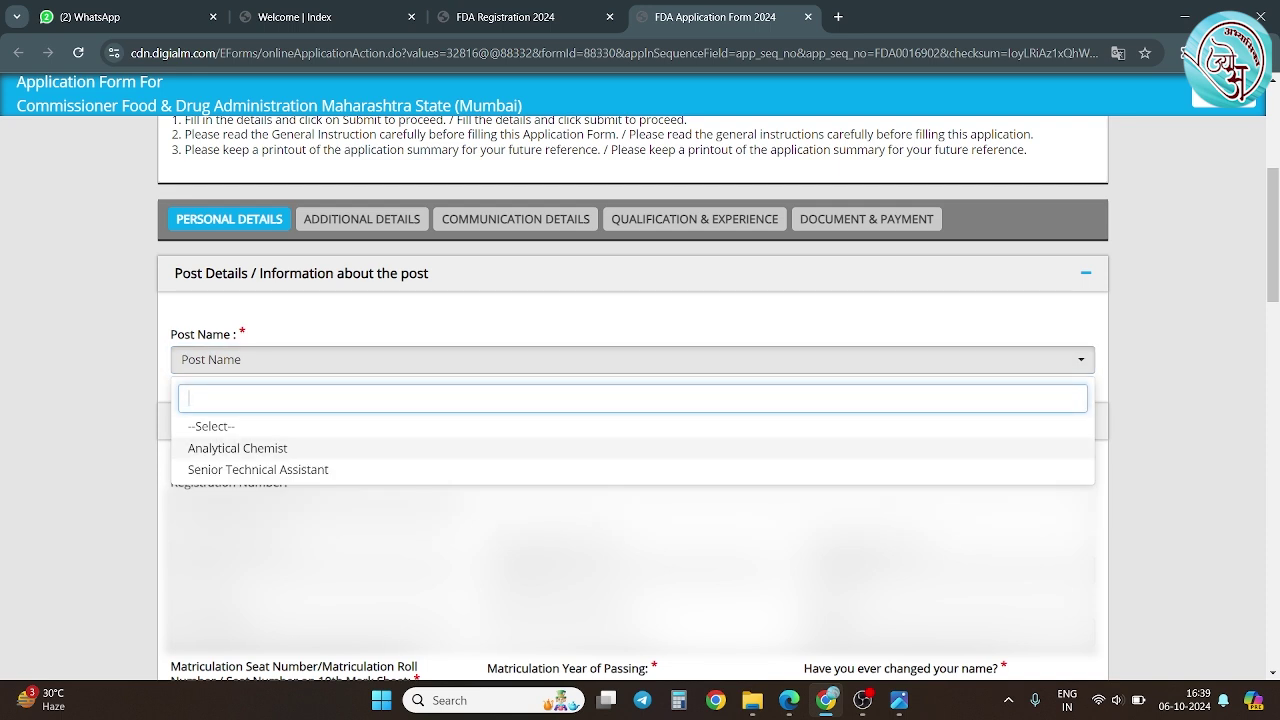
{"action": "key", "text": "Return"}
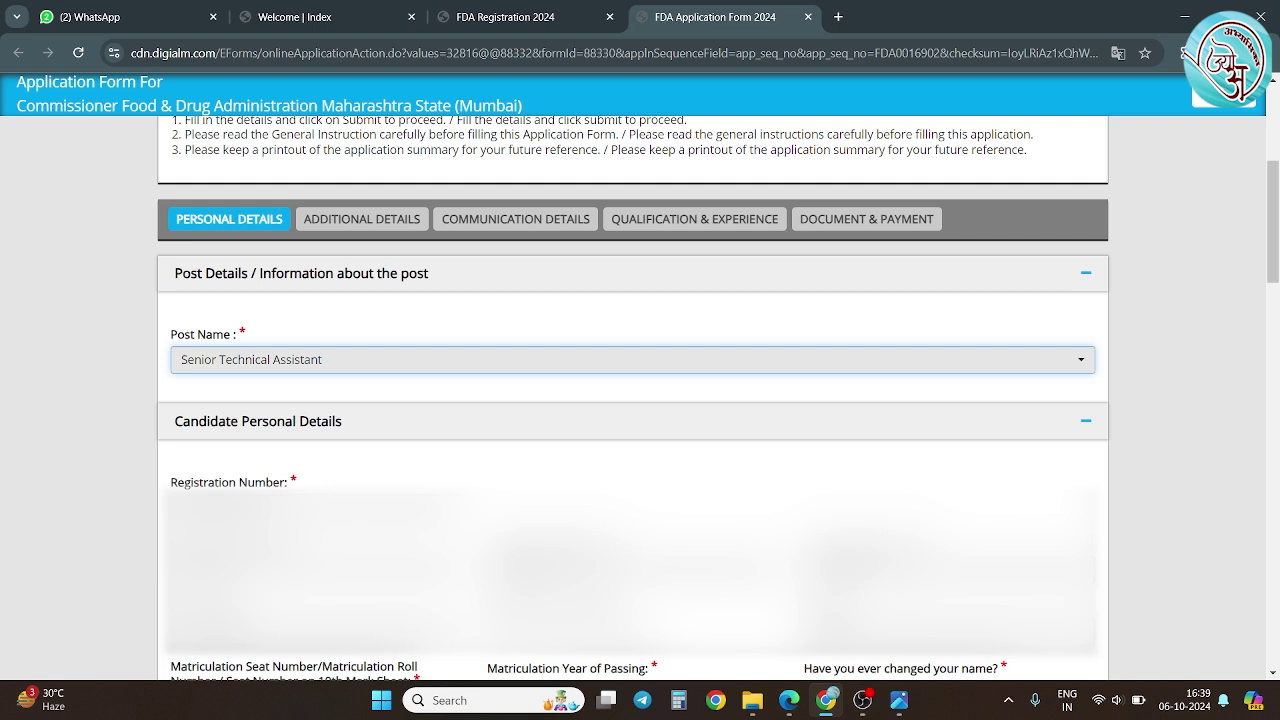
- Complete the domicile, nationality and category details, including the candidate's caste category certificate information
{"action": "scroll", "coordinate": [633, 400], "scroll_direction": "down", "scroll_amount": 3}
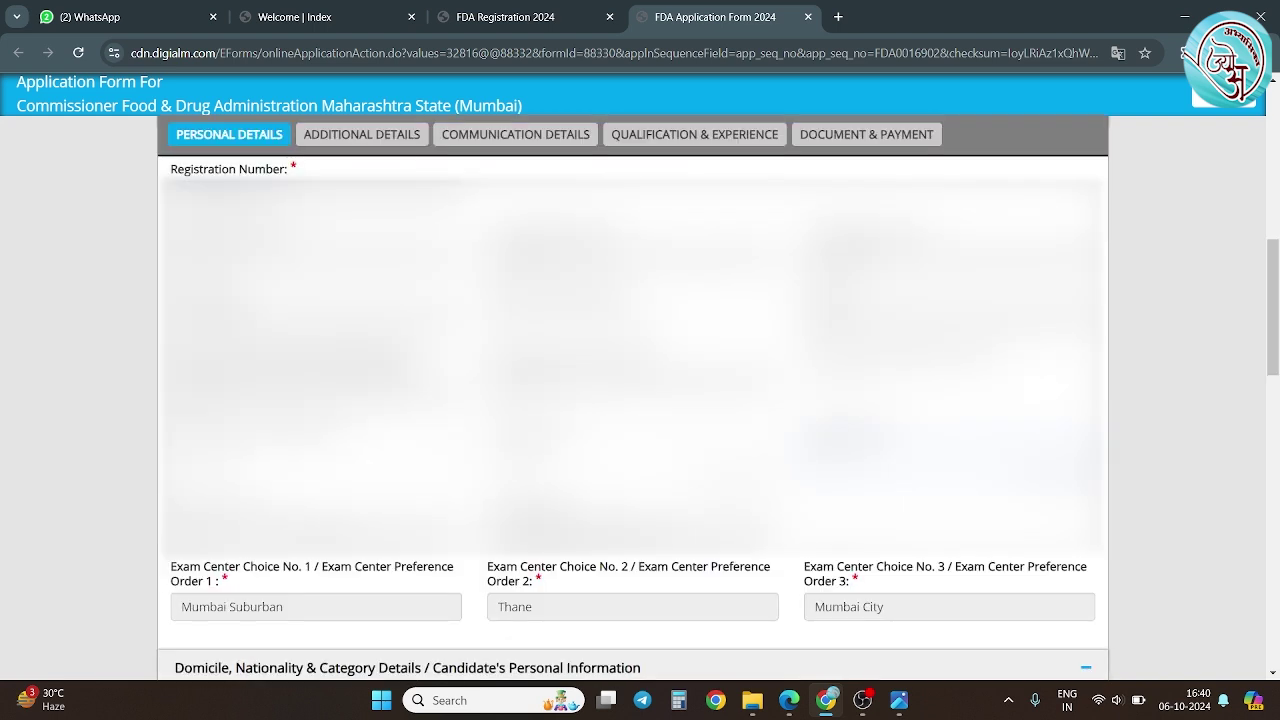
{"action": "scroll", "coordinate": [633, 400], "scroll_direction": "down", "scroll_amount": 2}
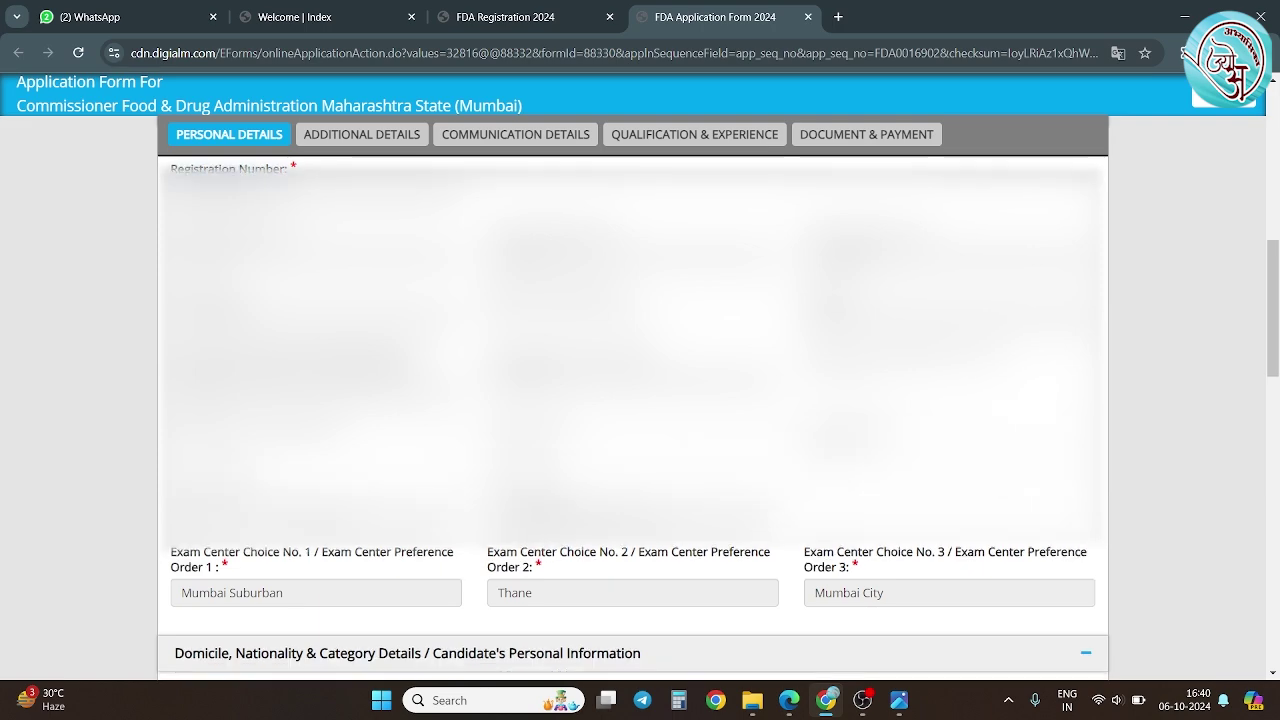
{"action": "scroll", "coordinate": [640, 400], "scroll_direction": "down", "scroll_amount": 2}
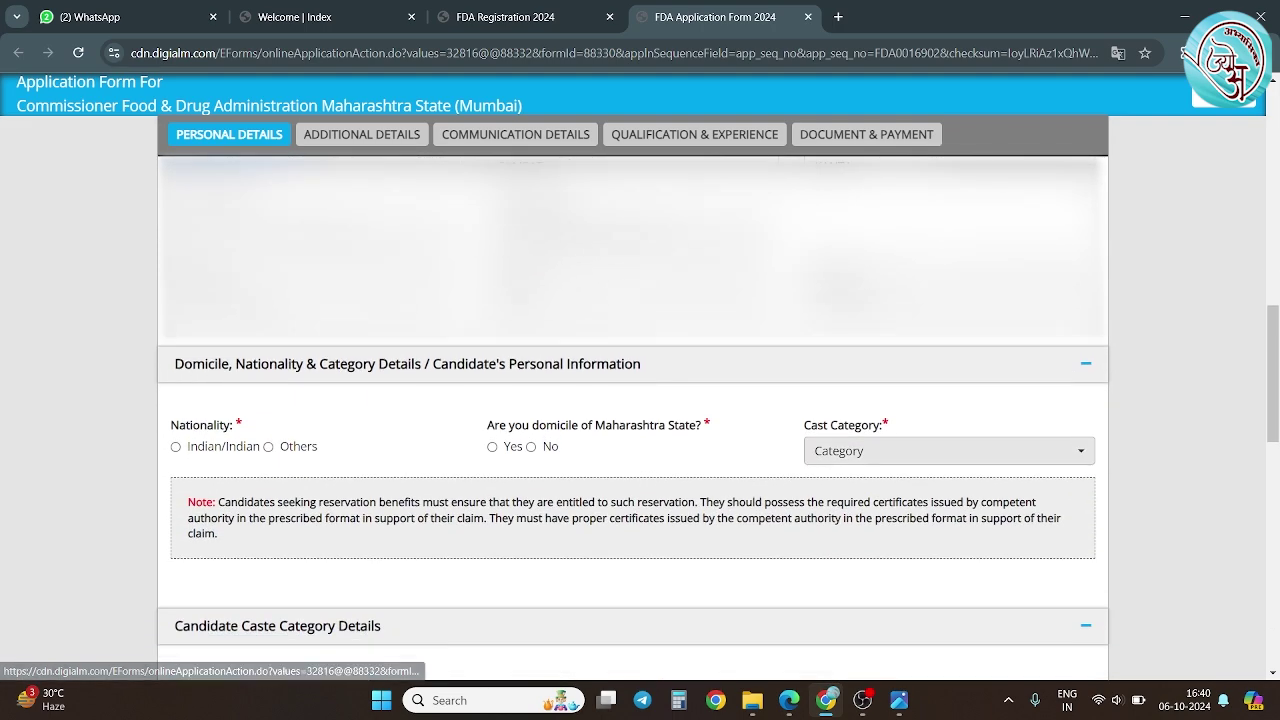
{"action": "scroll", "coordinate": [640, 400], "scroll_direction": "down", "scroll_amount": 1}
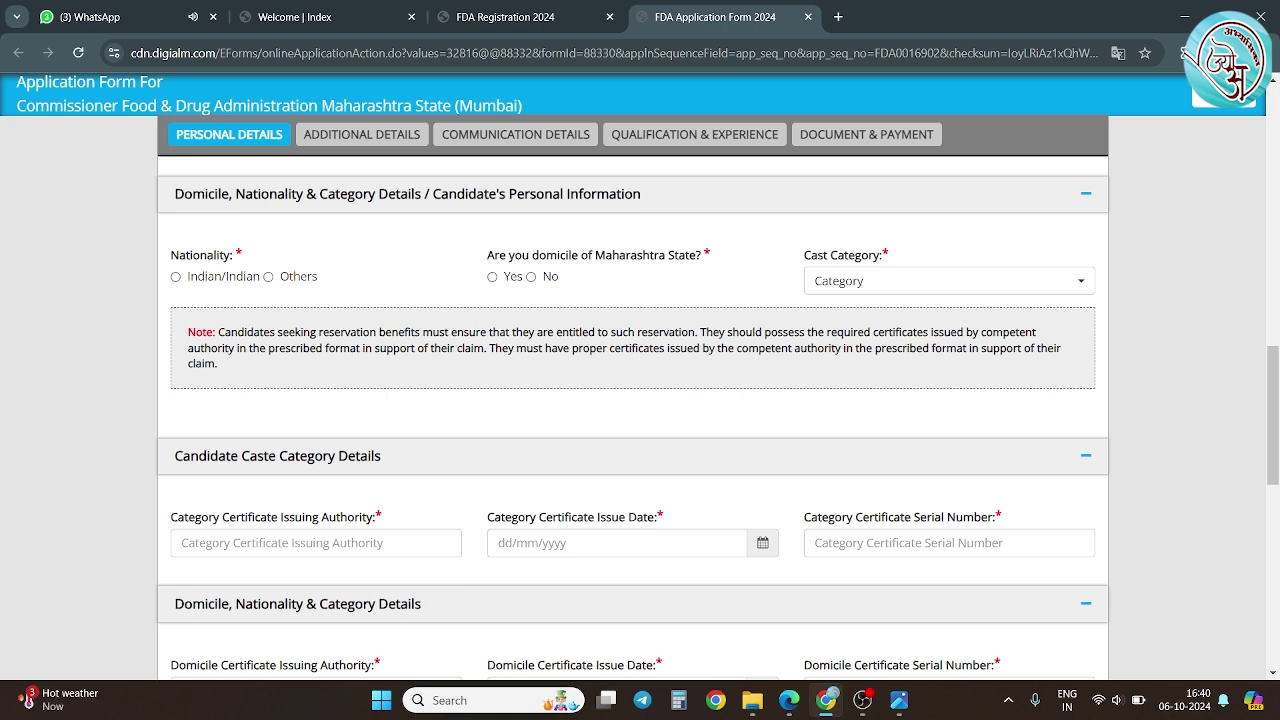
{"action": "scroll", "coordinate": [640, 400], "scroll_direction": "down", "scroll_amount": 3}
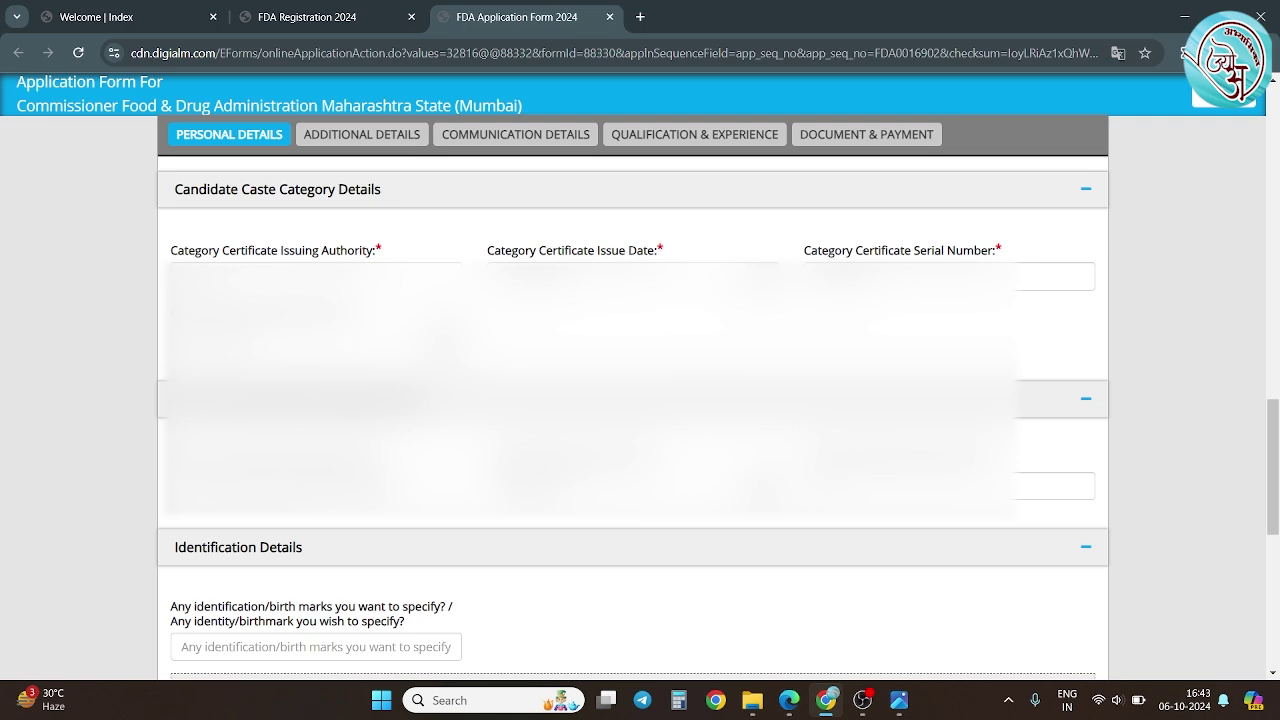
- Declare PAN card and bank passbook as identity proofs, accept the voluntary identity-proof declaration and save the personal details
{"action": "scroll", "coordinate": [633, 420], "scroll_direction": "down", "scroll_amount": 3}
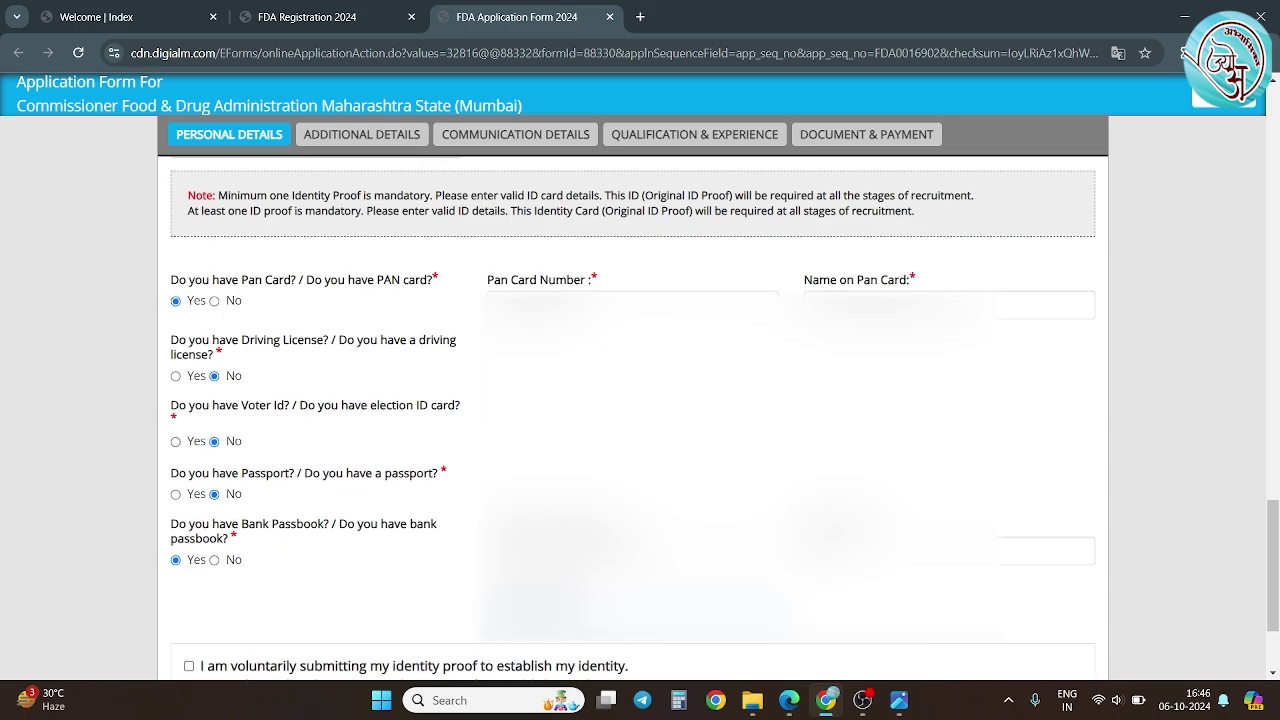
{"action": "scroll", "coordinate": [633, 400], "scroll_direction": "down", "scroll_amount": 2}
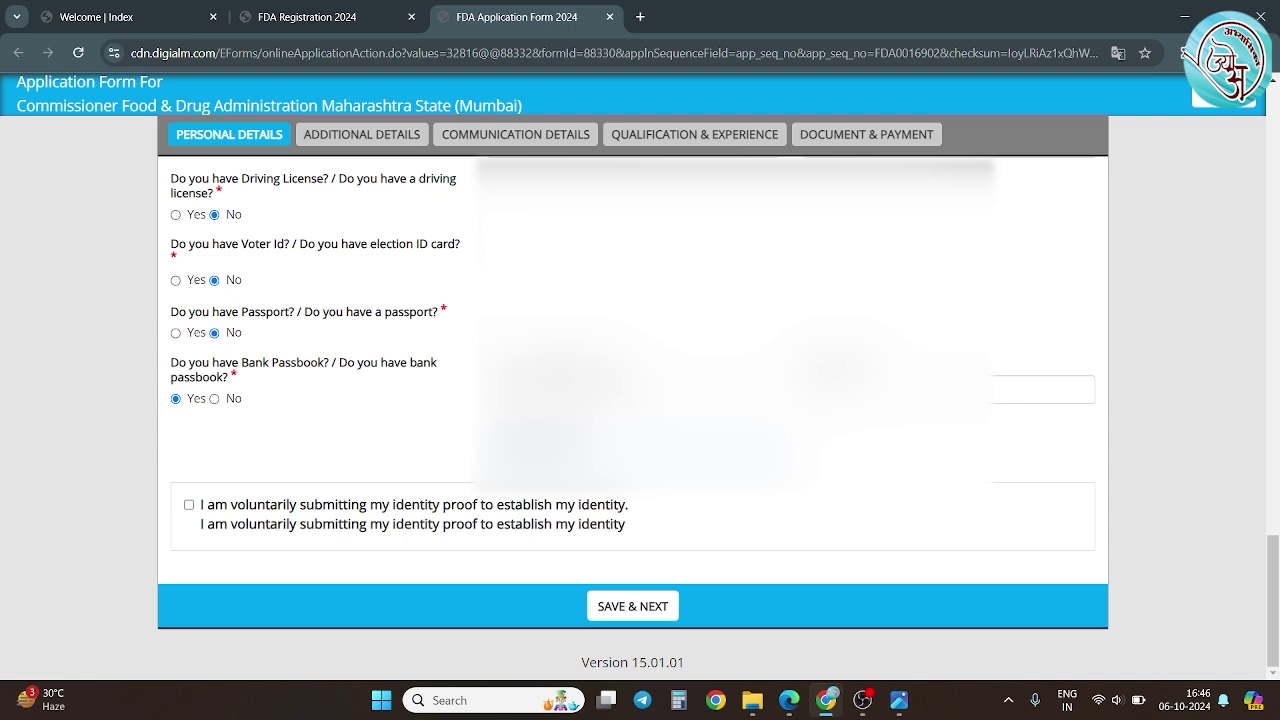
{"action": "left_click", "coordinate": [188, 504]}
{"action": "left_click", "coordinate": [632, 606]}
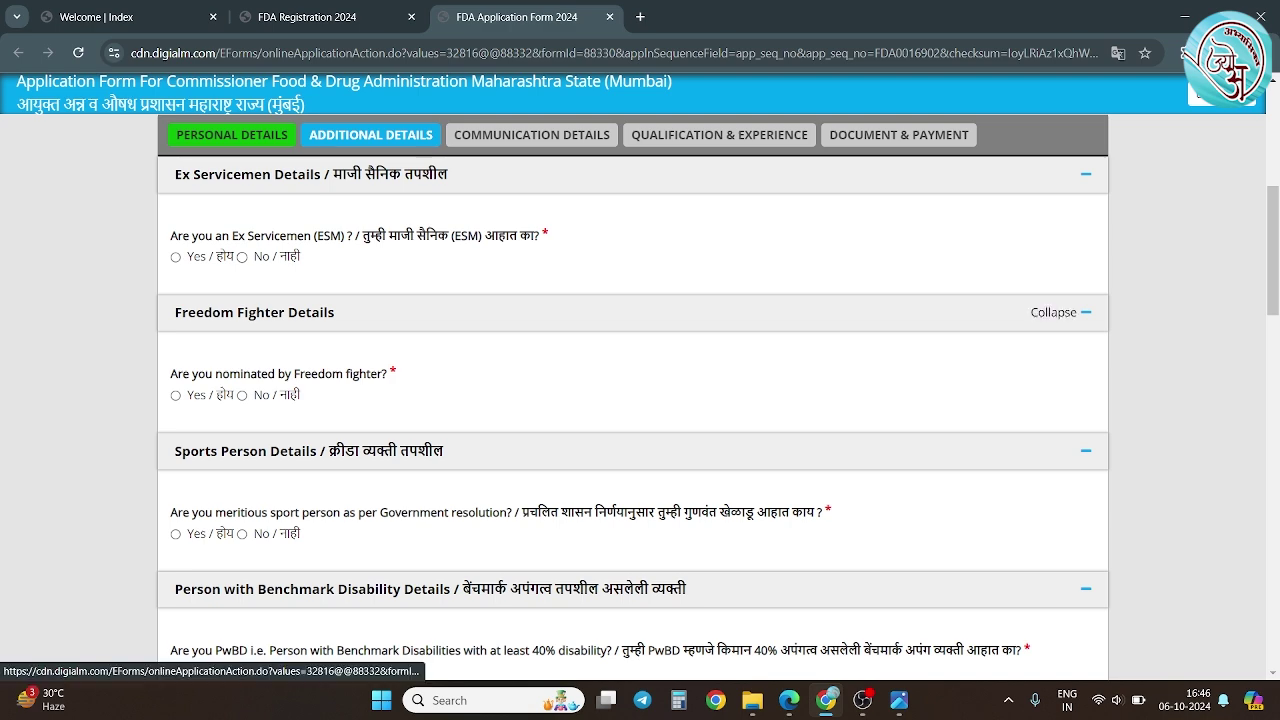
- Answer No to the additional questions, including unfair means, criminal proceedings, pending enquiries and Maharashtra Government employment, and save the section
{"action": "scroll", "coordinate": [633, 409], "scroll_direction": "down", "scroll_amount": 1}
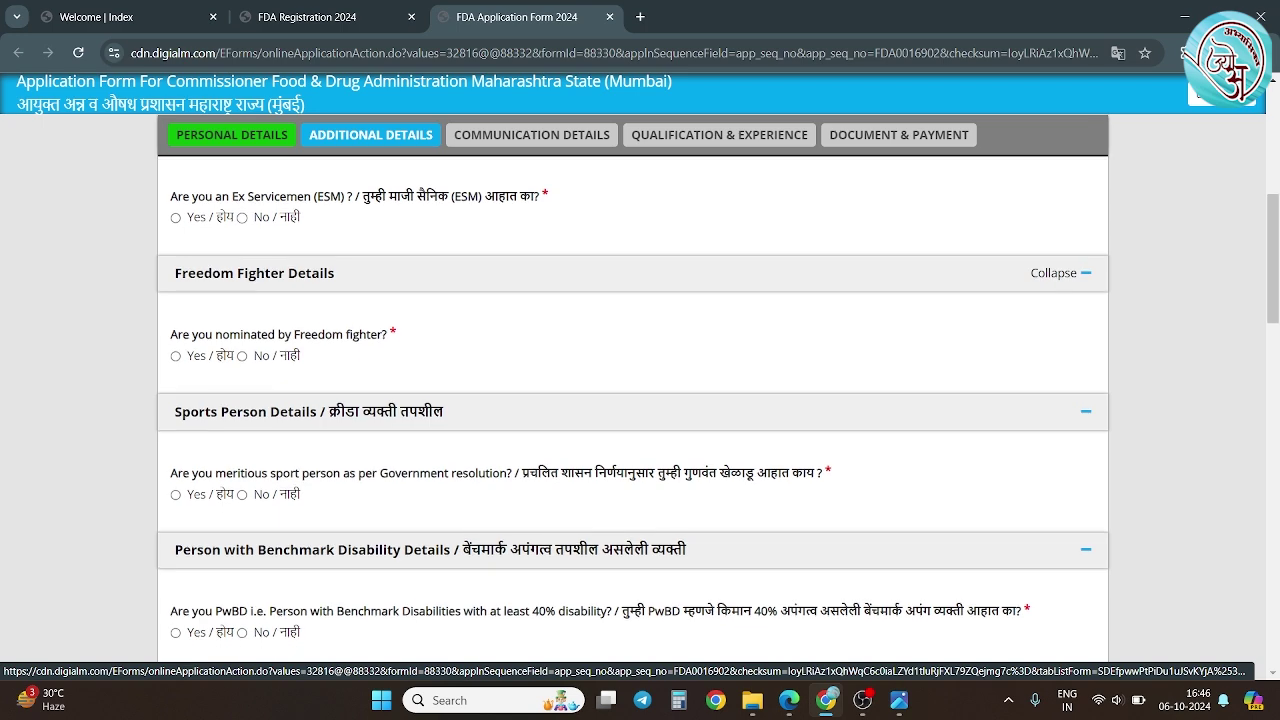
{"action": "scroll", "coordinate": [1060, 272], "scroll_direction": "down", "scroll_amount": 1}
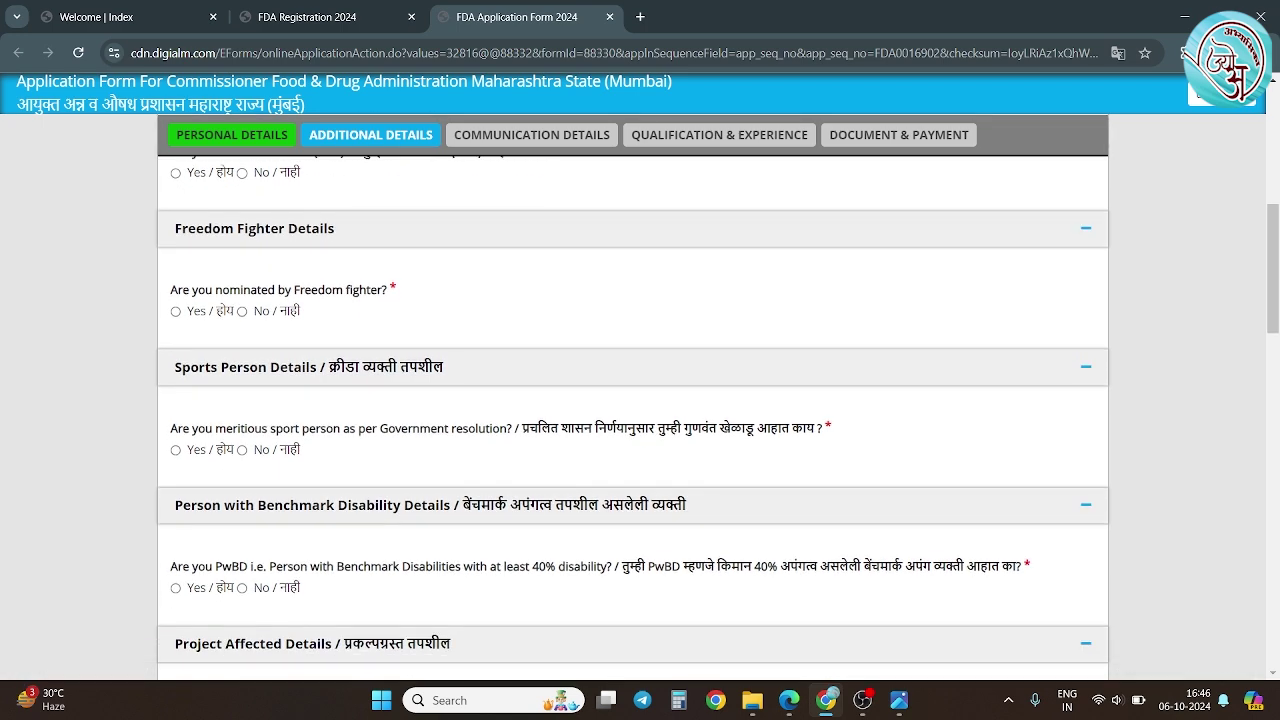
{"action": "scroll", "coordinate": [633, 419], "scroll_direction": "down", "scroll_amount": 1}
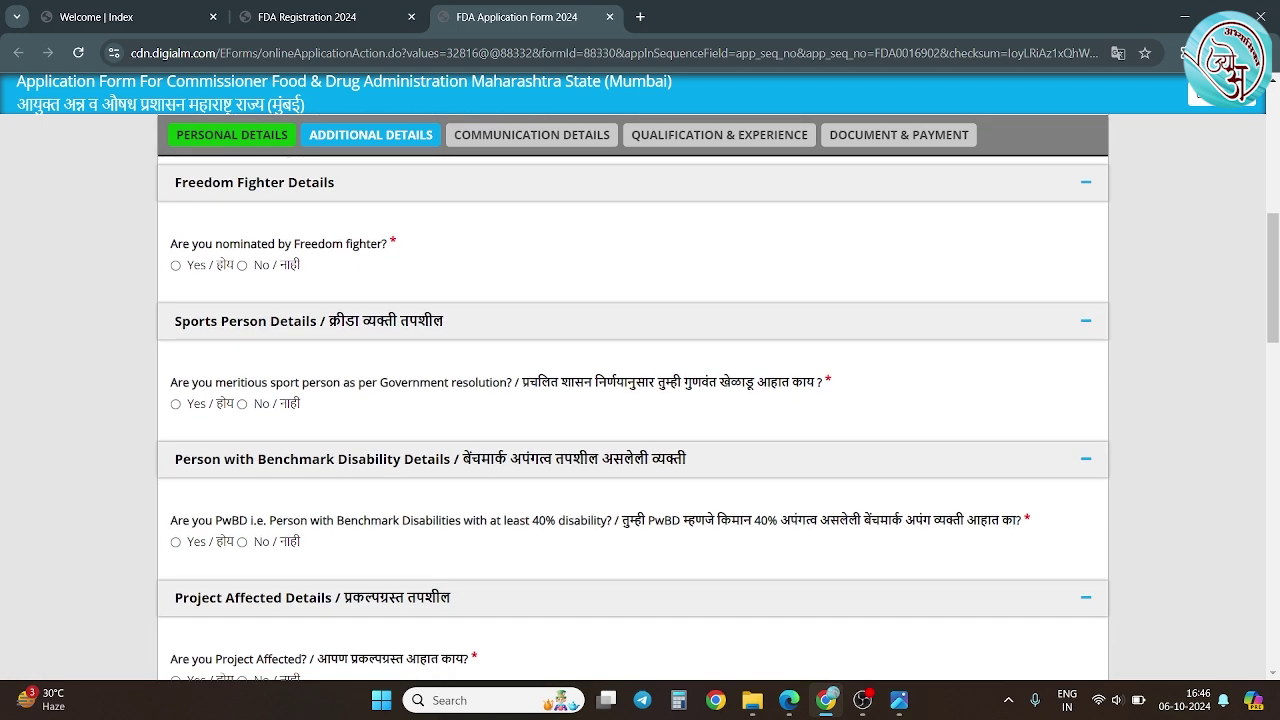
{"action": "scroll", "coordinate": [633, 409], "scroll_direction": "down", "scroll_amount": 1}
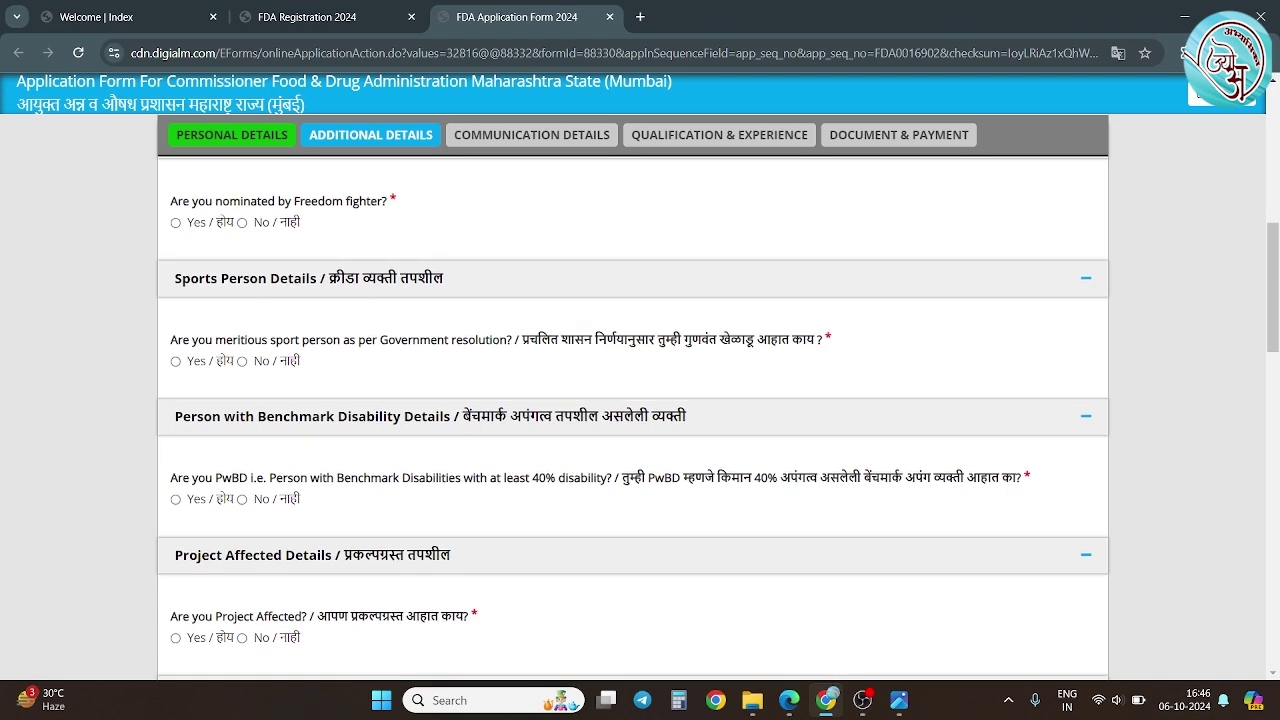
{"action": "scroll", "coordinate": [380, 420], "scroll_direction": "down", "scroll_amount": 5}
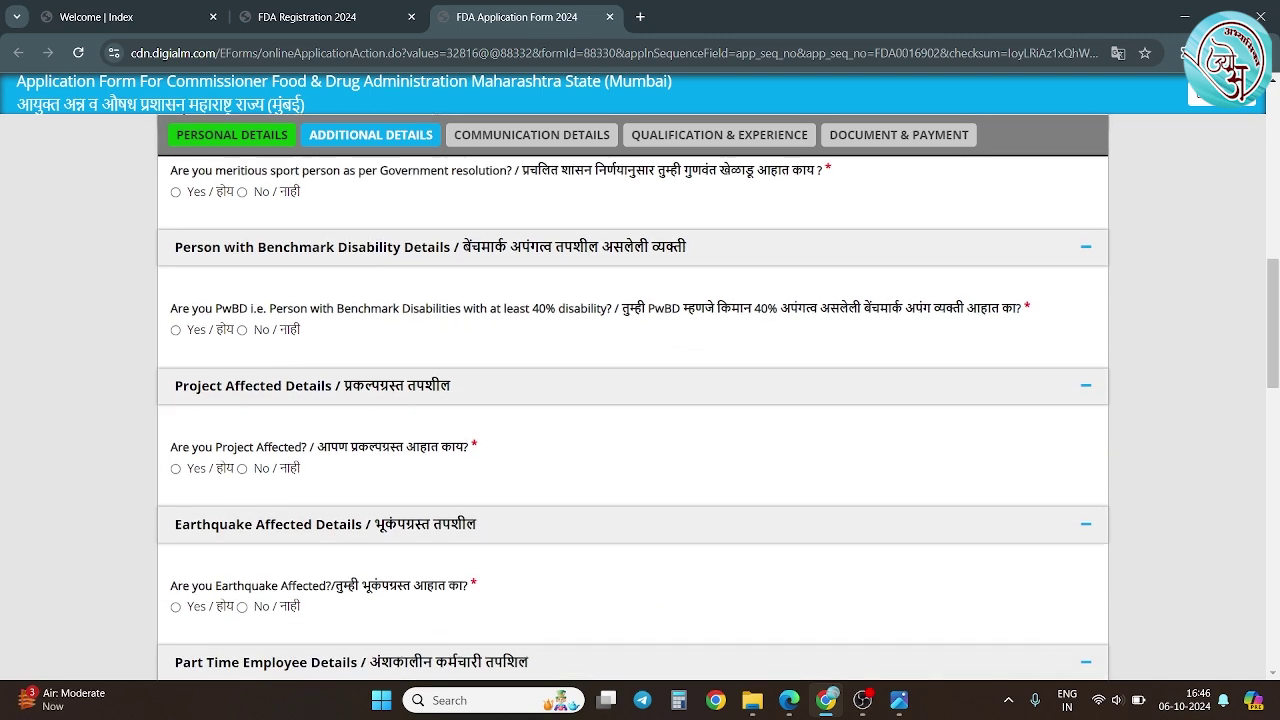
{"action": "scroll", "coordinate": [380, 420], "scroll_direction": "down", "scroll_amount": 5}
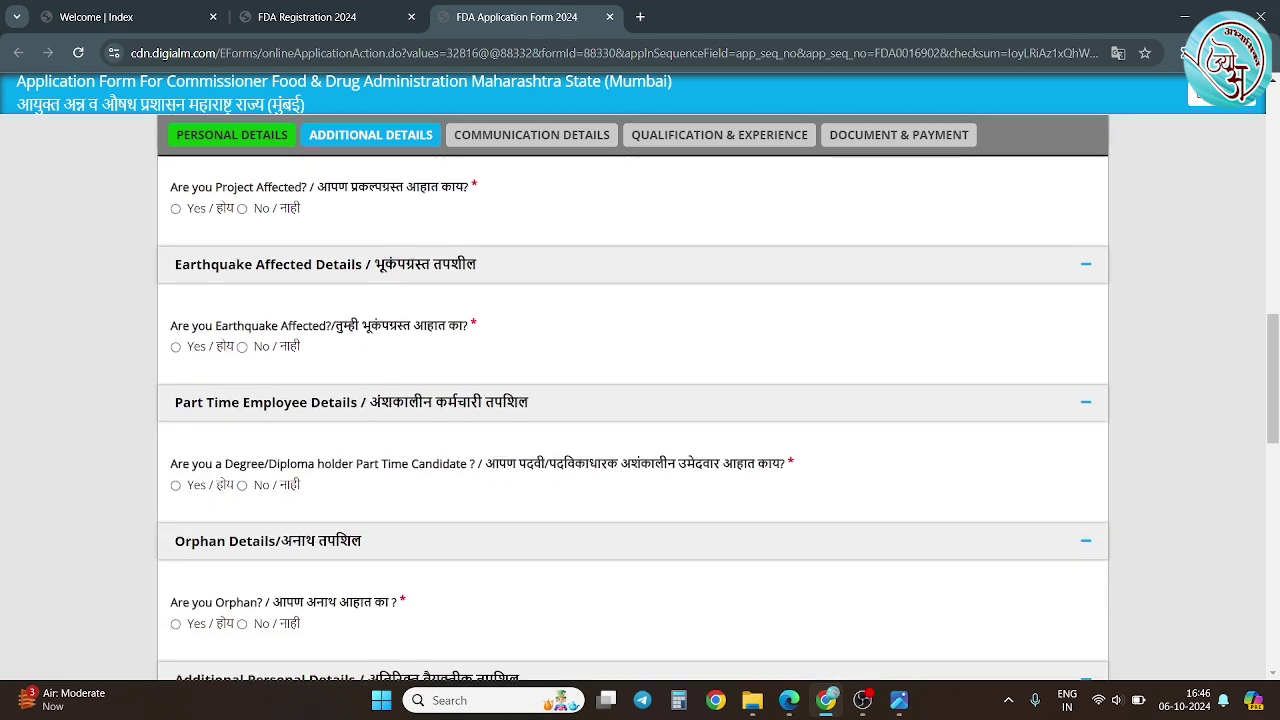
{"action": "scroll", "coordinate": [1055, 260], "scroll_direction": "down", "scroll_amount": 1}
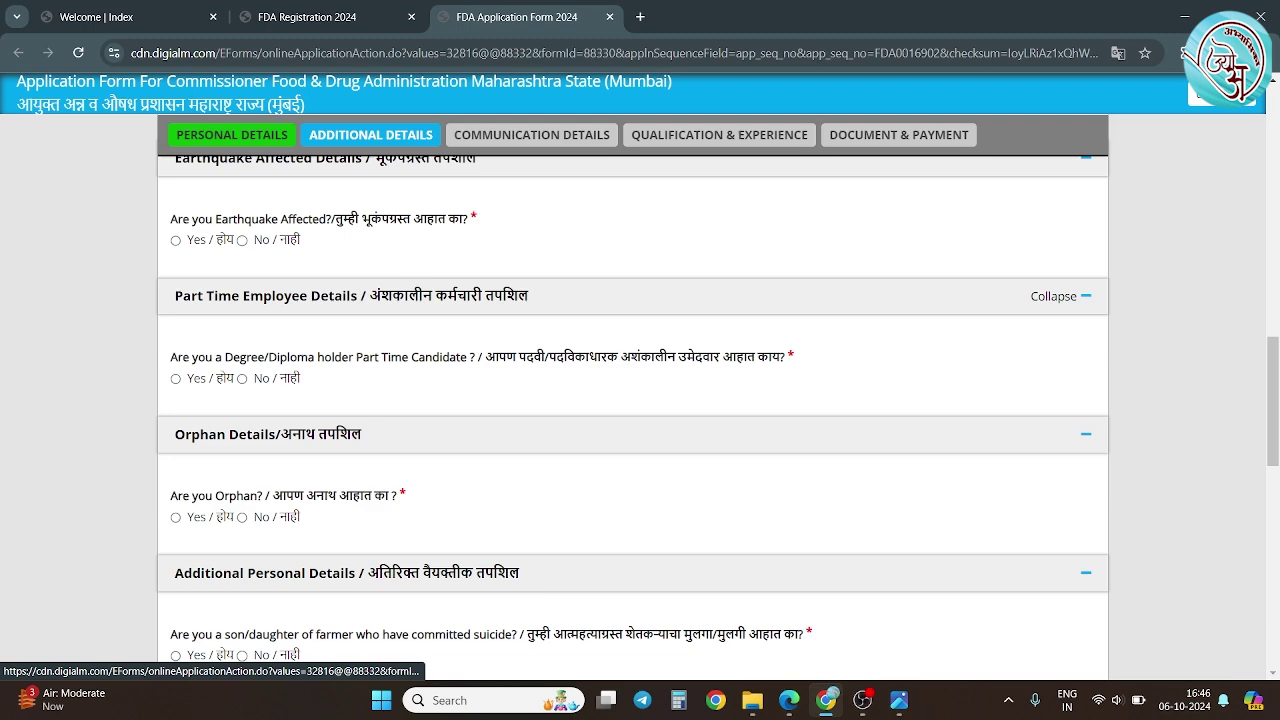
{"action": "scroll", "coordinate": [1055, 260], "scroll_direction": "down", "scroll_amount": 3}
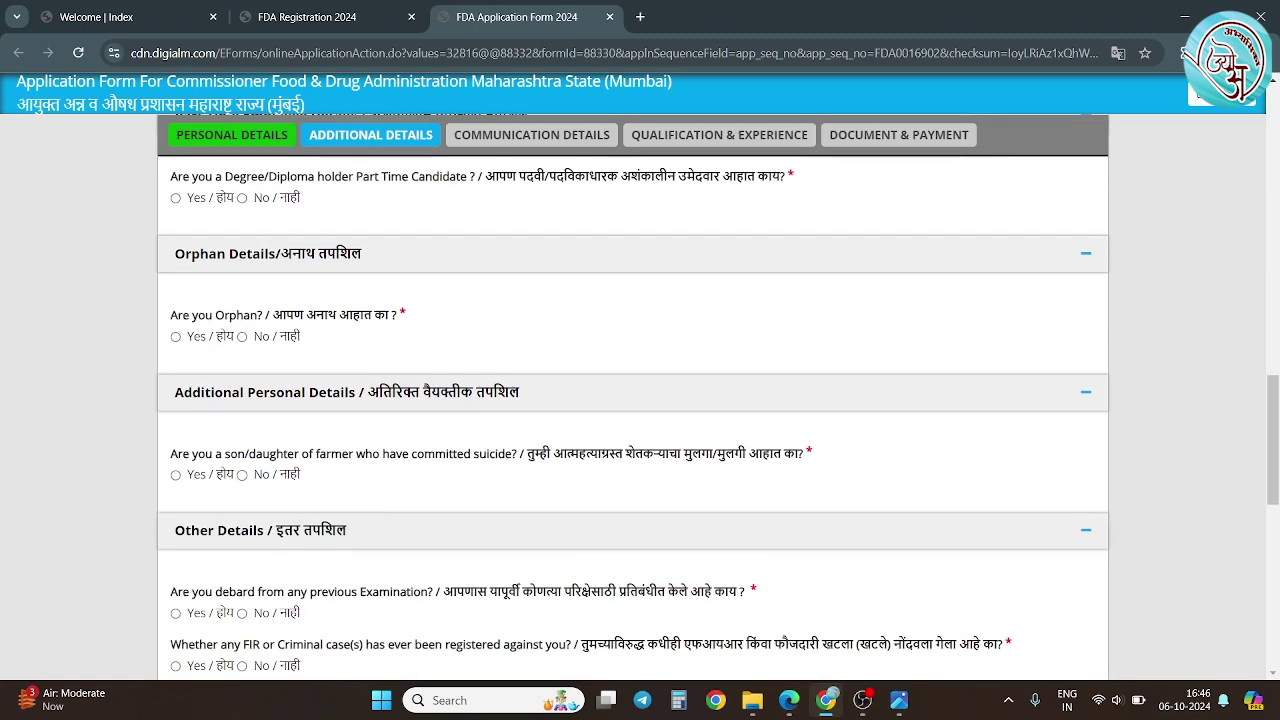
{"action": "scroll", "coordinate": [632, 400], "scroll_direction": "down", "scroll_amount": 4}
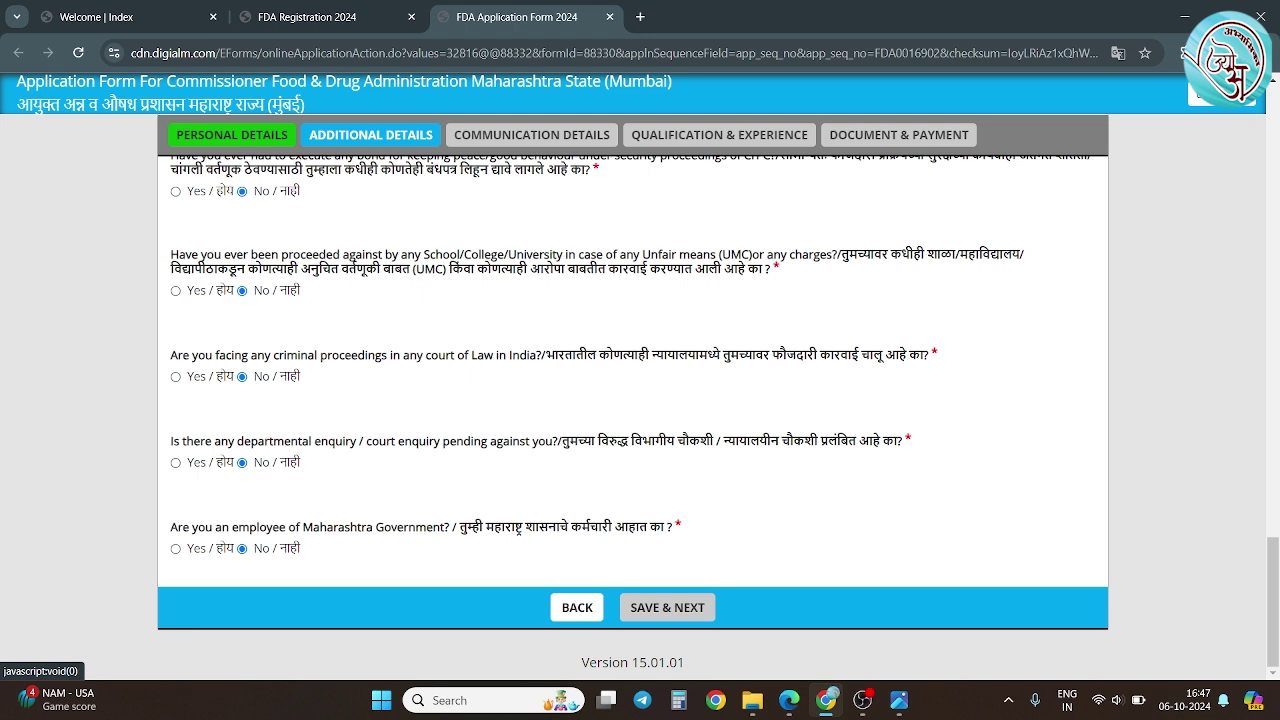
{"action": "left_click", "coordinate": [667, 607]}
{"action": "key", "text": "Return"}
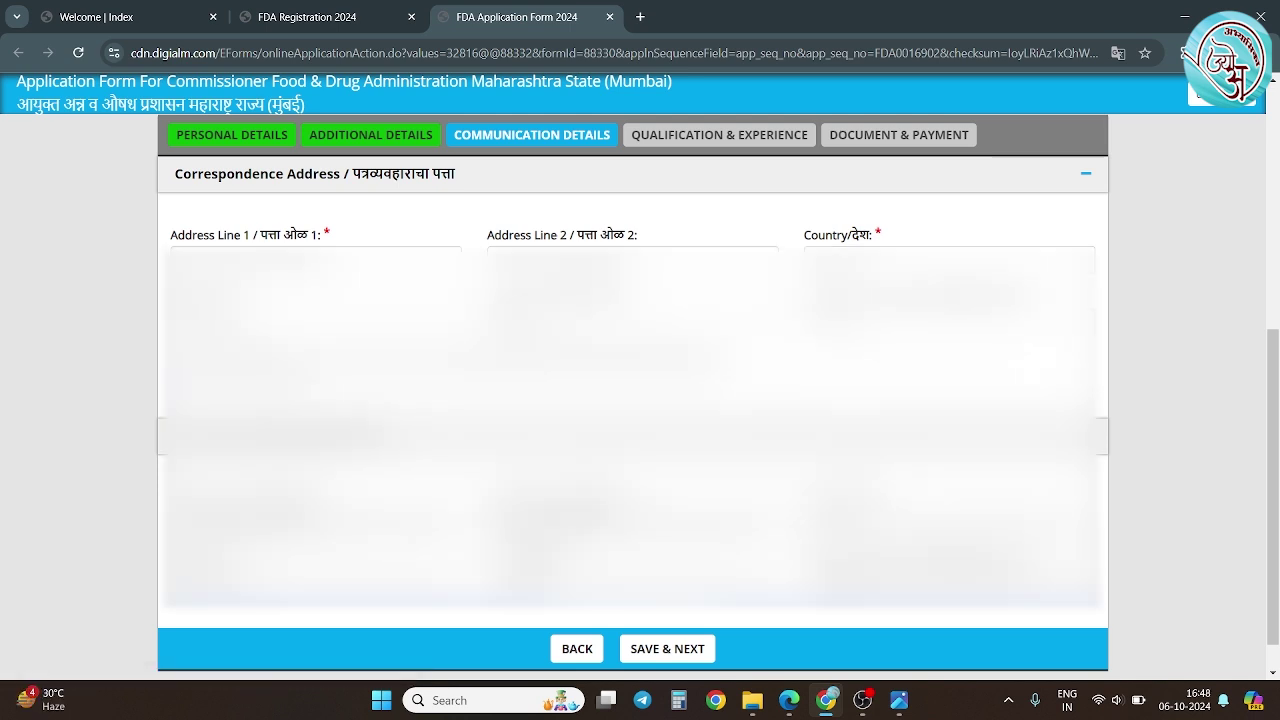
- Save the candidate's communication details with the correspondence address and continue to the qualification section
{"action": "left_click", "coordinate": [667, 648]}
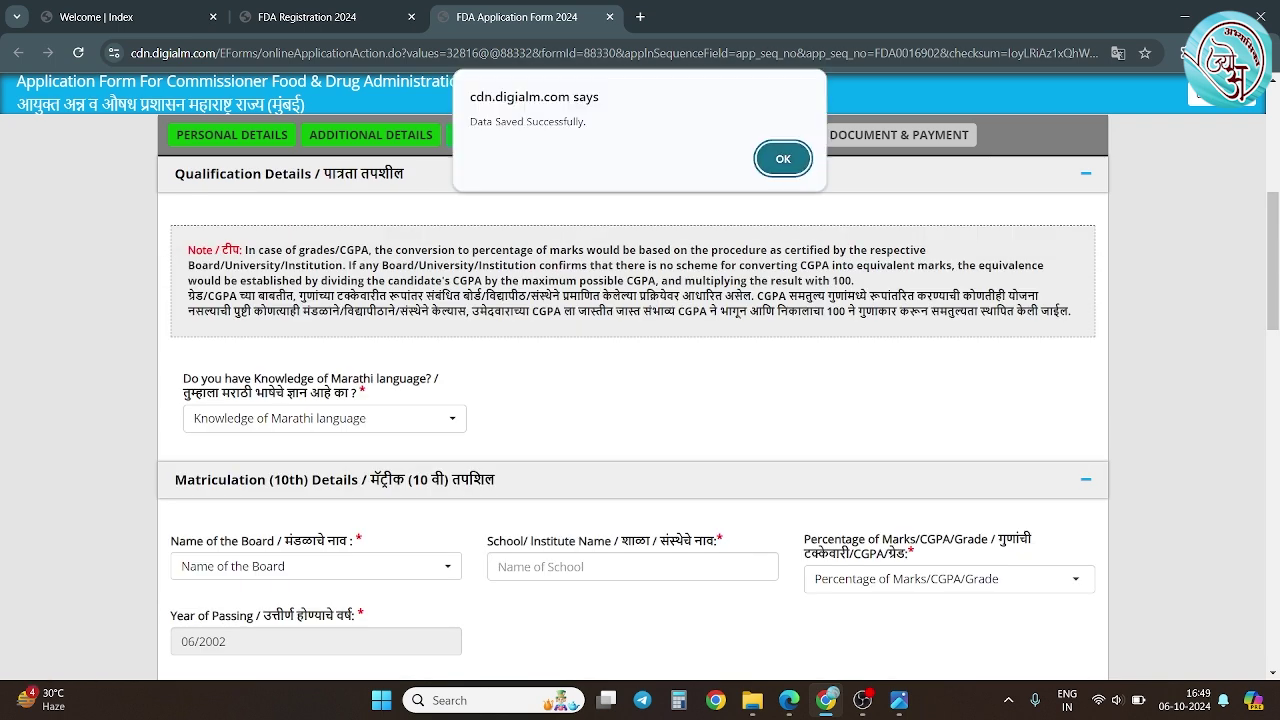
{"action": "key", "text": "Return"}
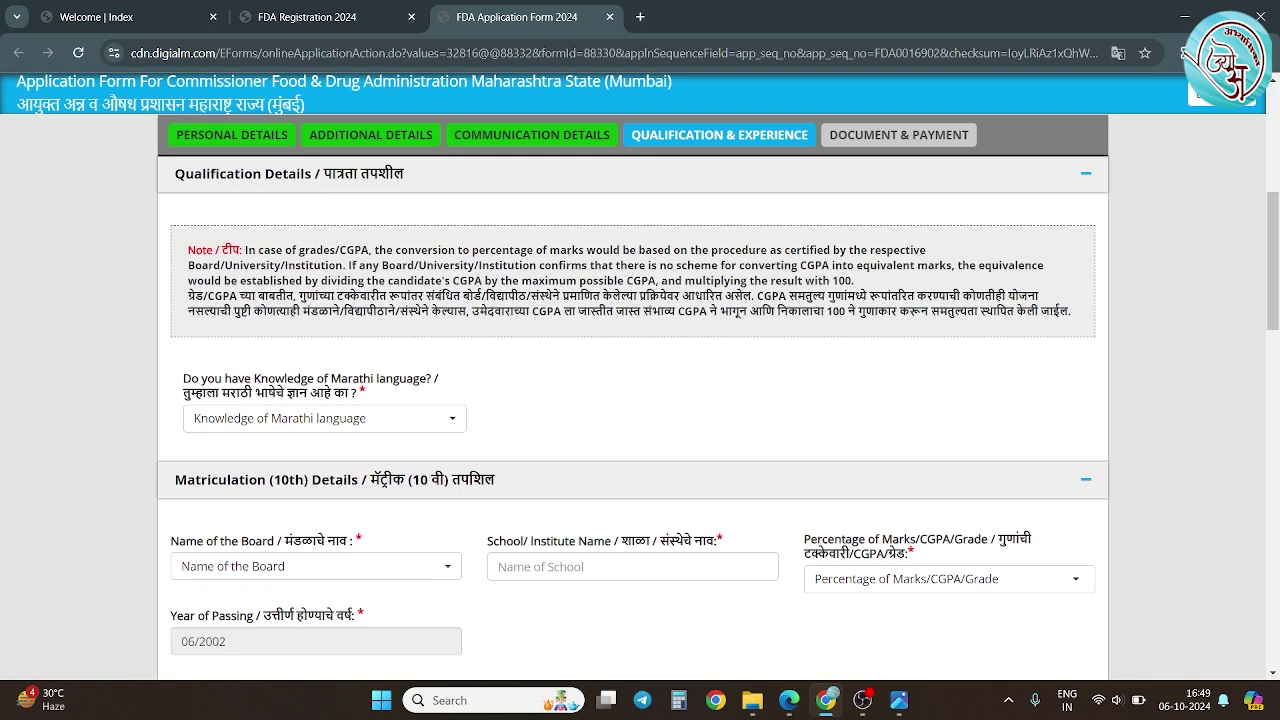
- Answer Yes to the question about knowledge of the Marathi language in the qualification details
{"action": "scroll", "coordinate": [633, 420], "scroll_direction": "down", "scroll_amount": 3}
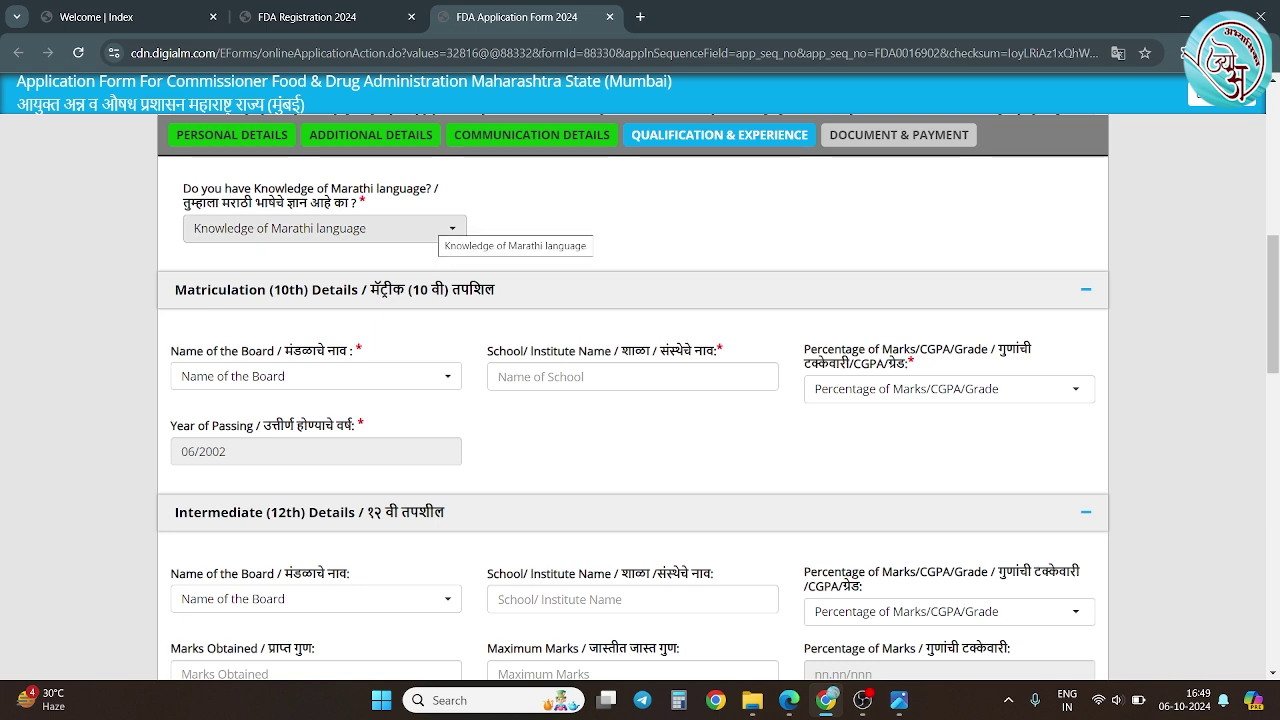
{"action": "left_click", "coordinate": [440, 229]}
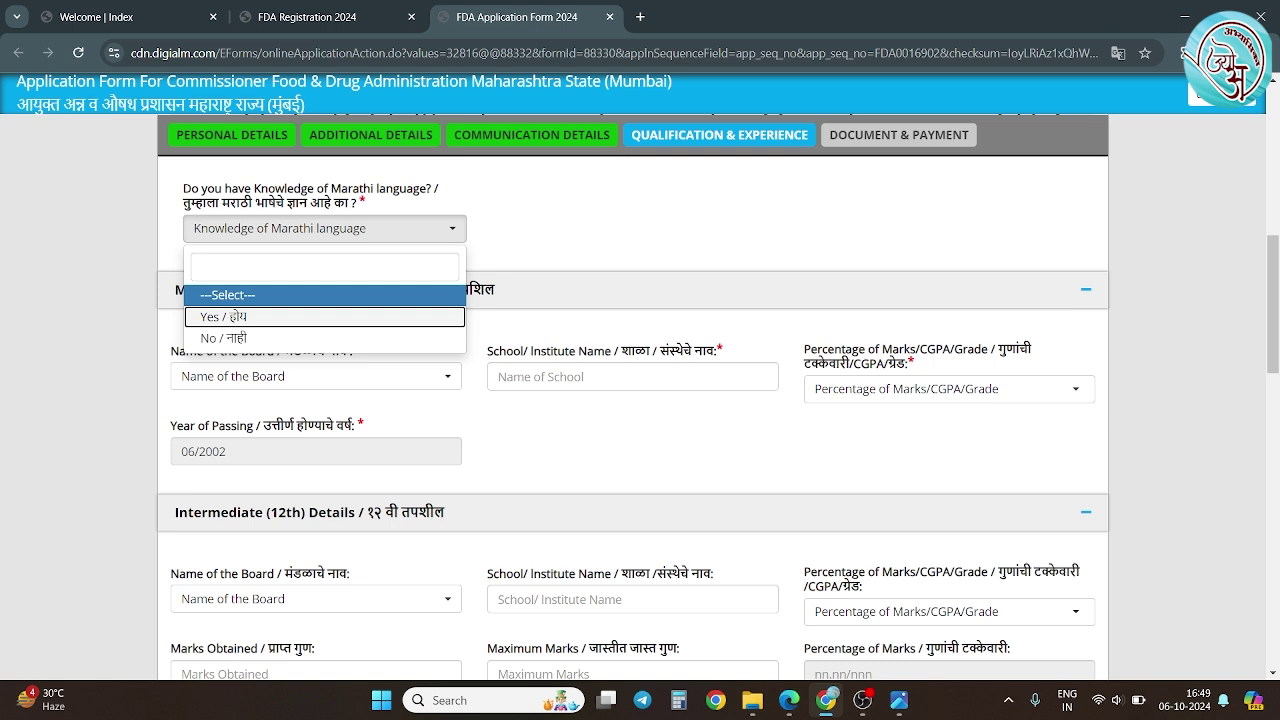
{"action": "left_click", "coordinate": [223, 316]}
- Try answering No to the Marathi language question and dismiss the alert
{"action": "left_click", "coordinate": [325, 229]}
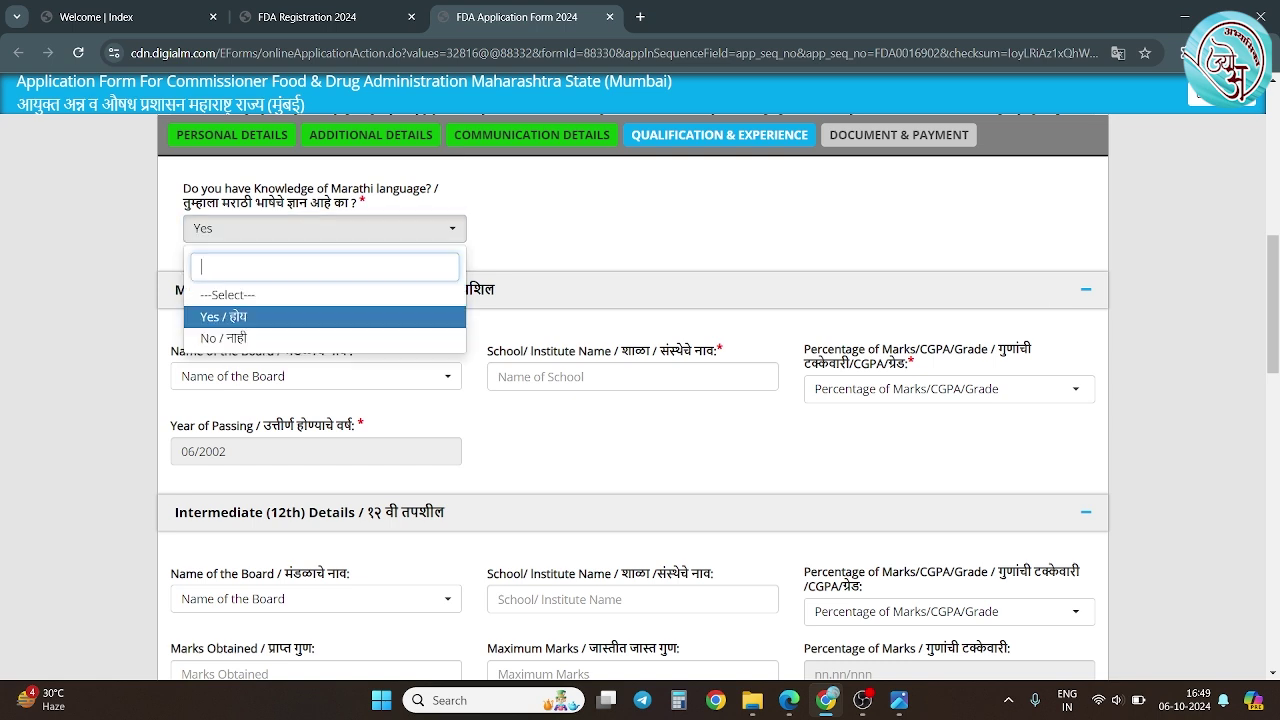
{"action": "left_click", "coordinate": [223, 338]}
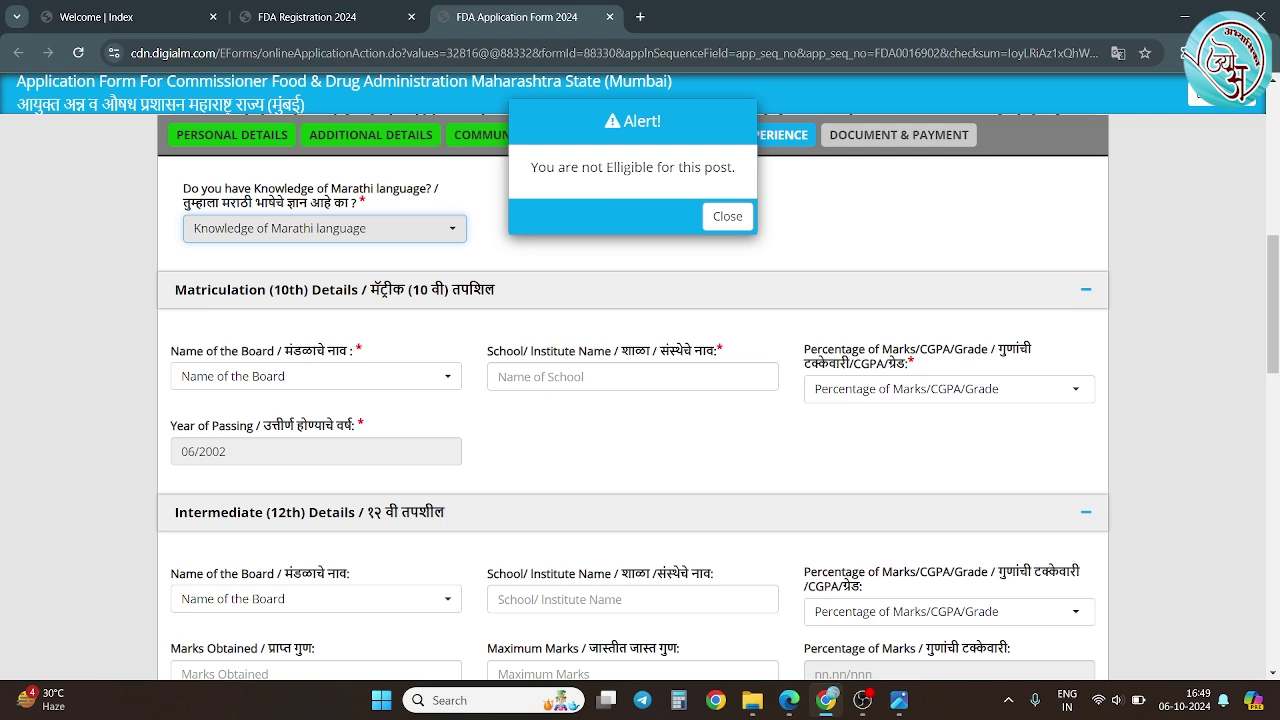
{"action": "left_click", "coordinate": [727, 216]}
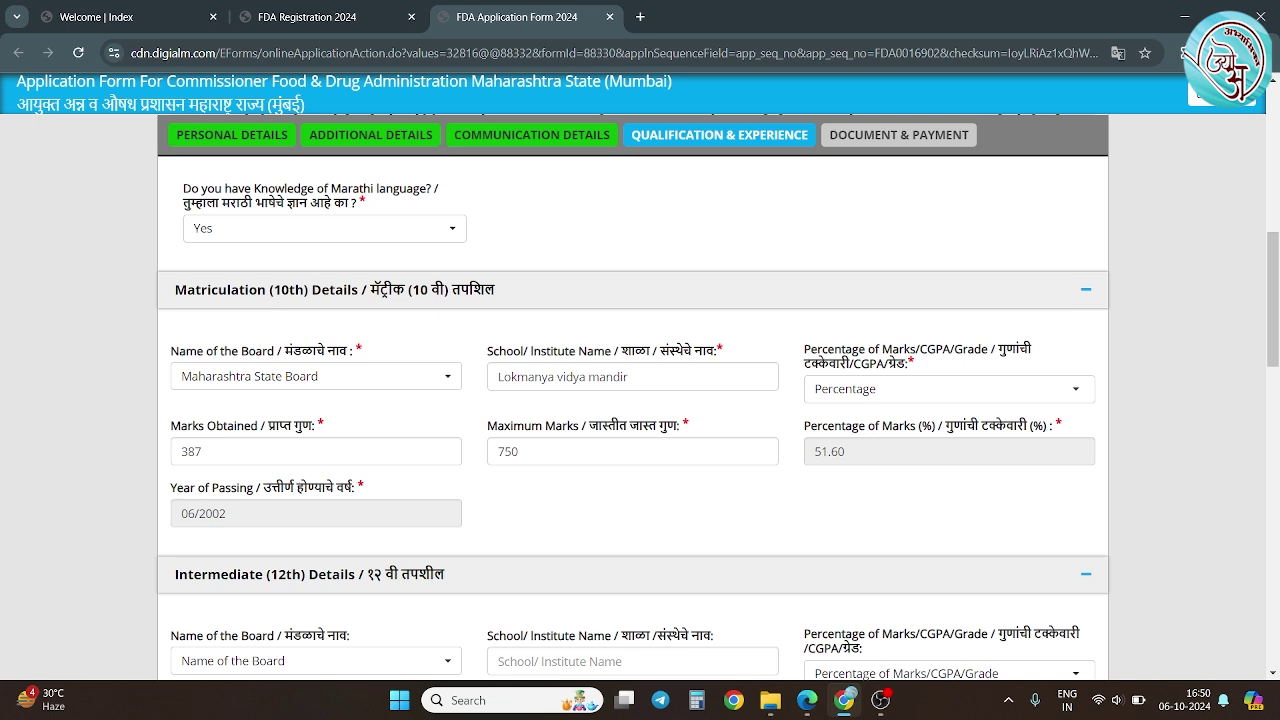
- Fill in the 12th details with Maharashtra State Board, lokmanya vidya mandir, 282 out of 600 marks, Percentage and passing year 2004
{"action": "scroll", "coordinate": [640, 400], "scroll_direction": "down", "scroll_amount": 4}
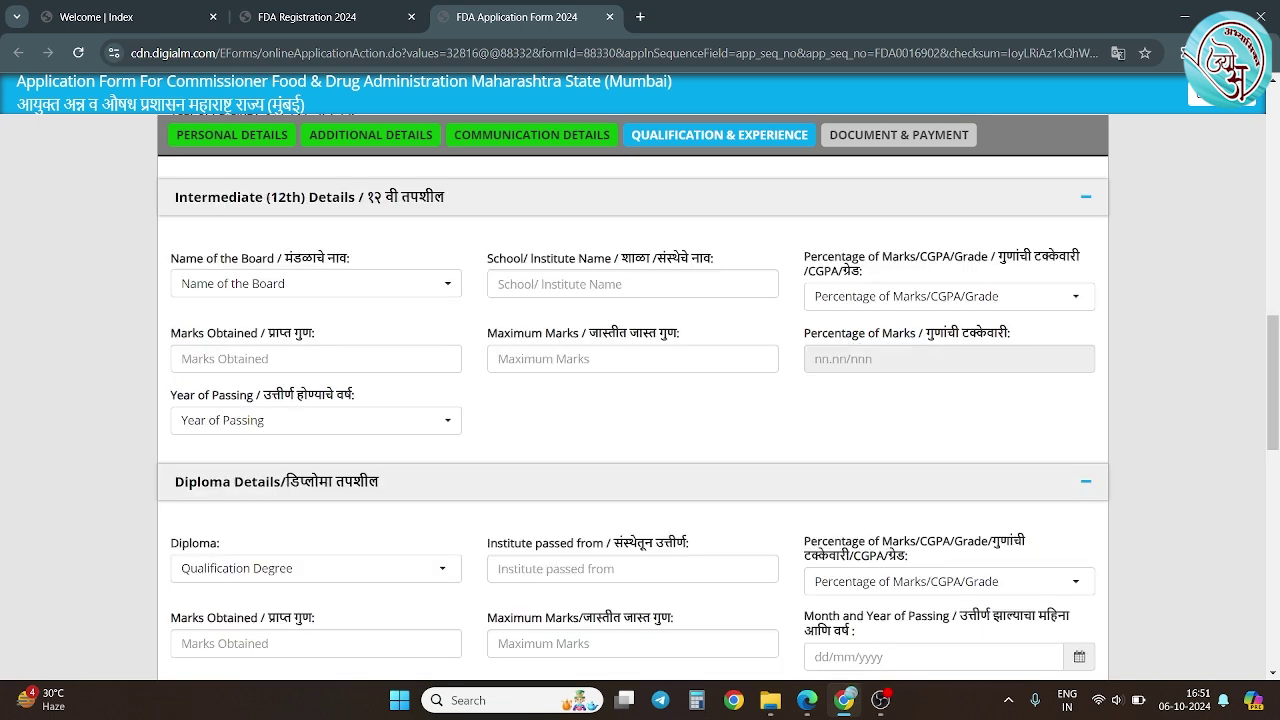
{"action": "left_click", "coordinate": [316, 283]}
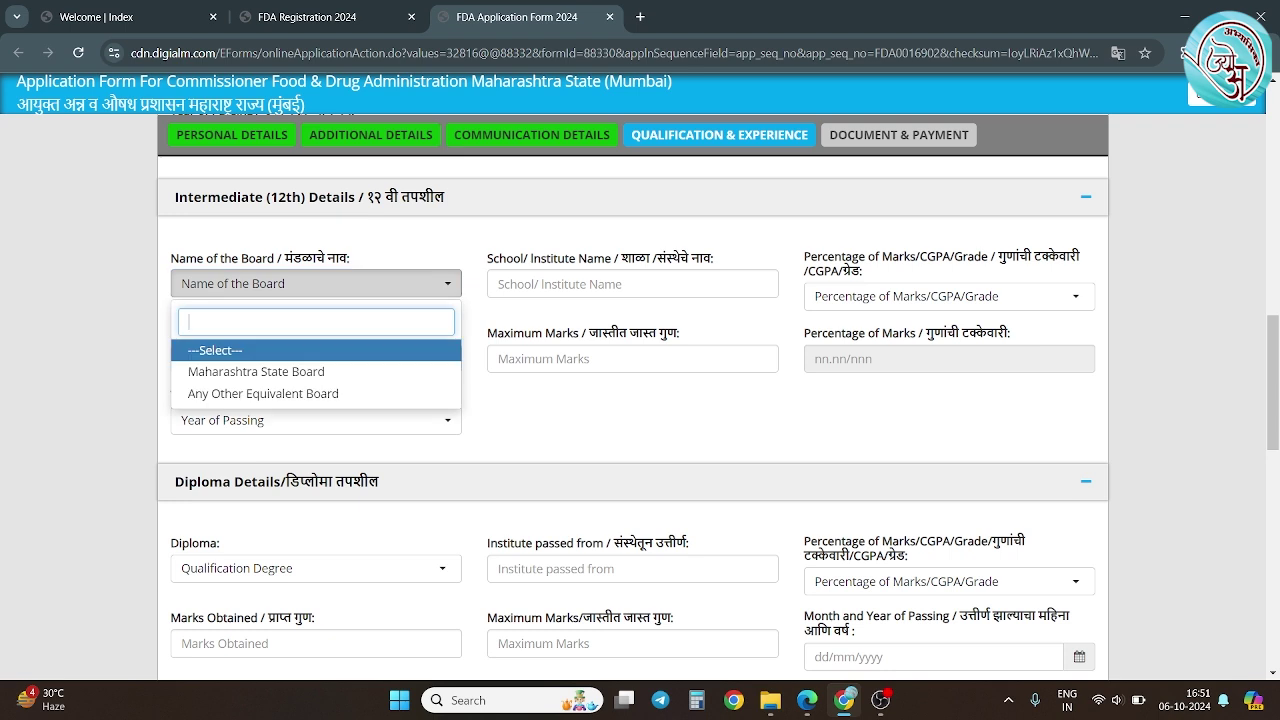
{"action": "key", "text": "Escape"}
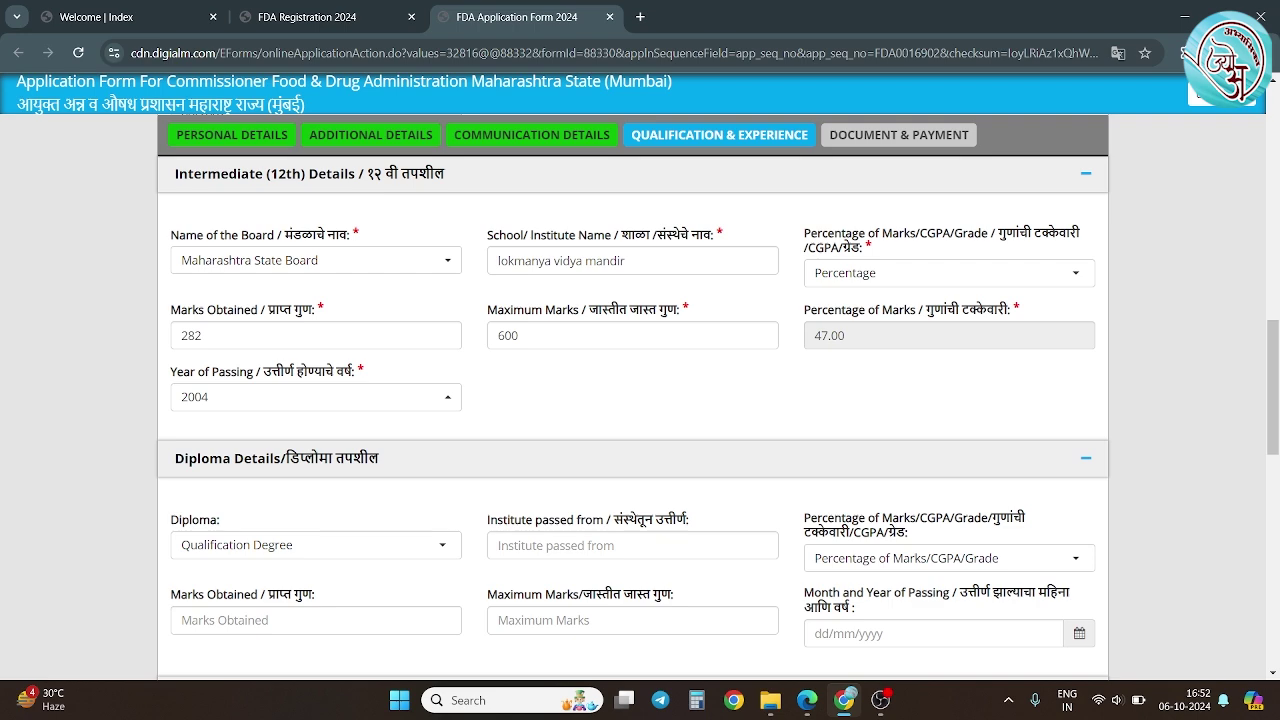
- Fill in the graduation details with SCIENCE, Siddharth college, passing date 11/07/2007, Percentage and 412 out of 800 marks
{"action": "scroll", "coordinate": [633, 400], "scroll_direction": "down", "scroll_amount": 3}
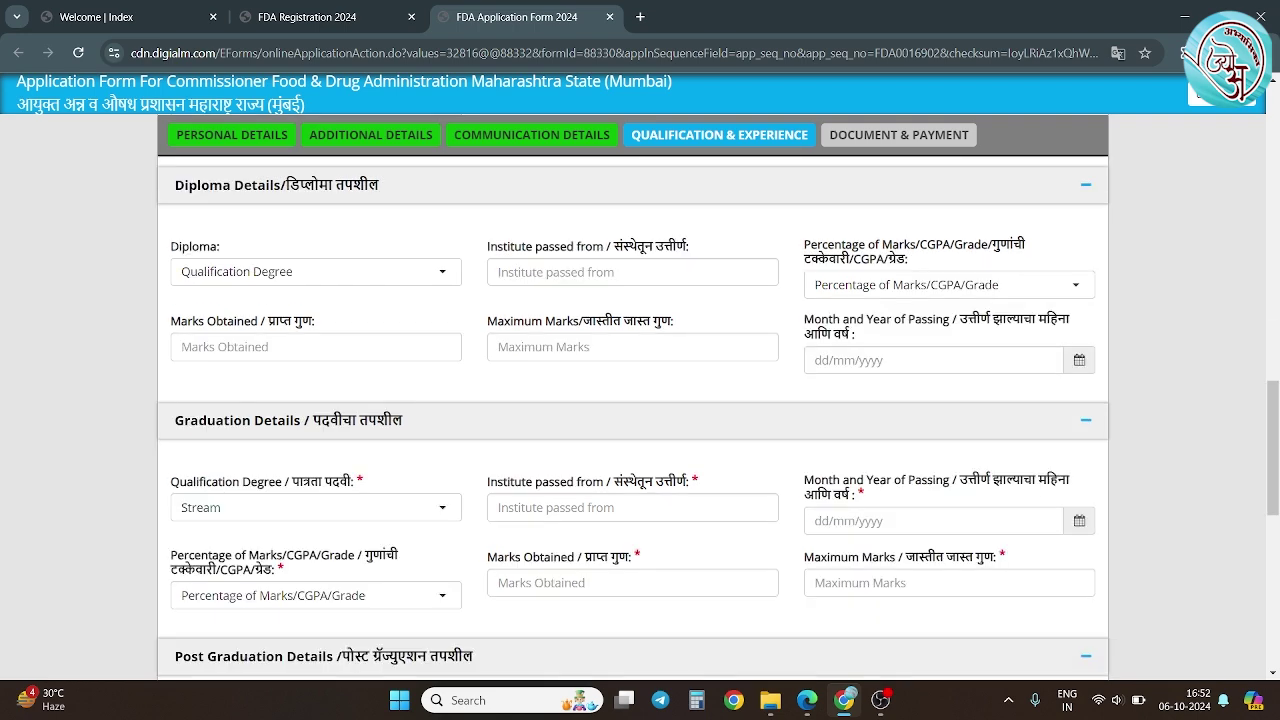
{"action": "scroll", "coordinate": [640, 400], "scroll_direction": "down", "scroll_amount": 1}
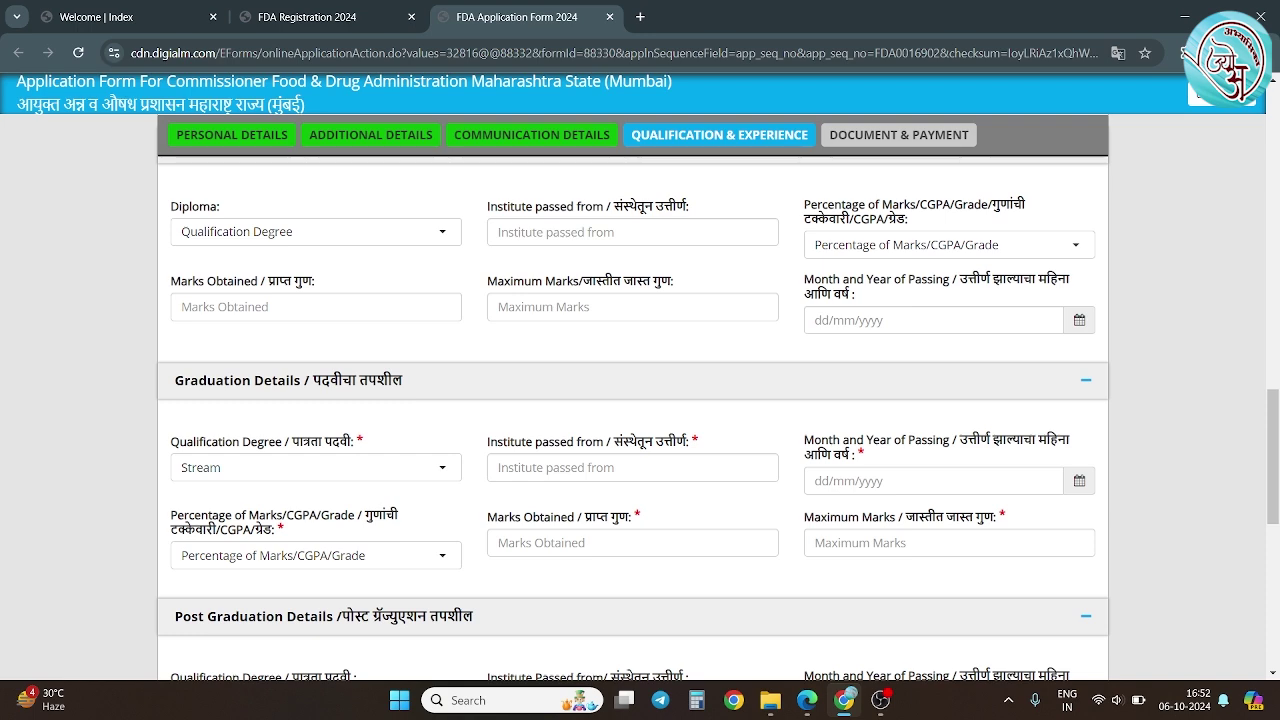
{"action": "scroll", "coordinate": [640, 400], "scroll_direction": "down", "scroll_amount": 2}
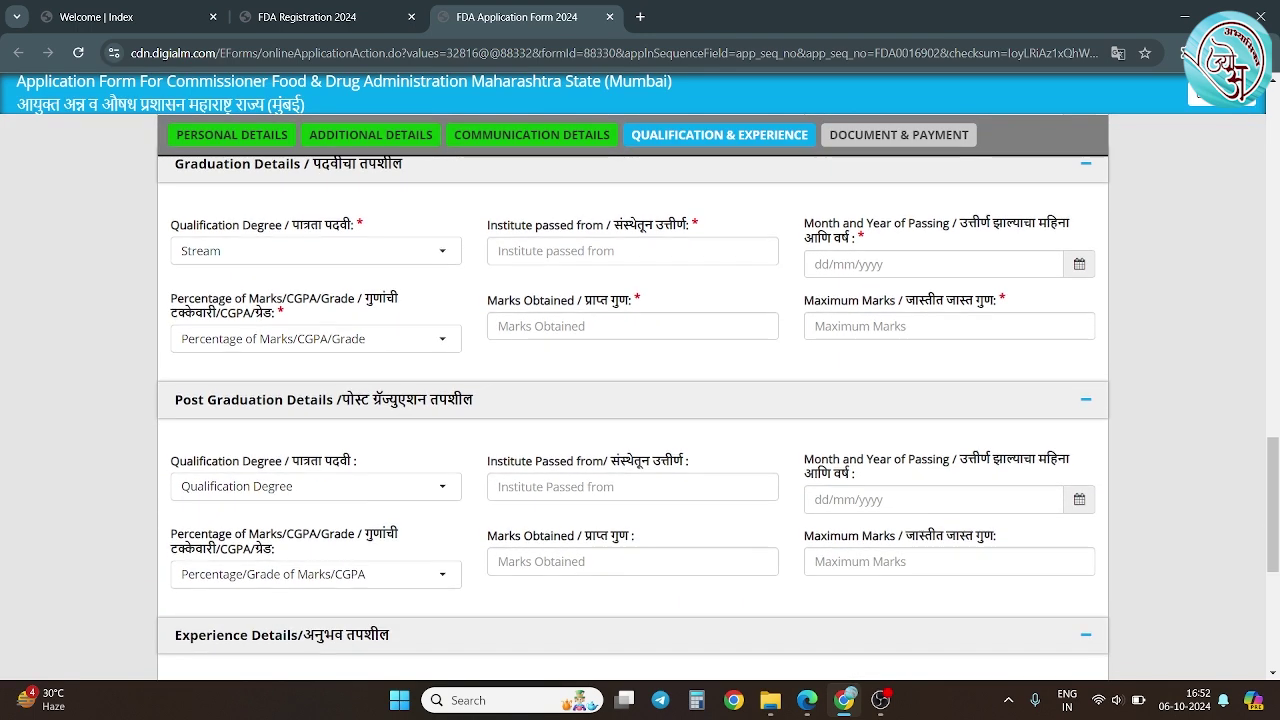
{"action": "left_click", "coordinate": [315, 251]}
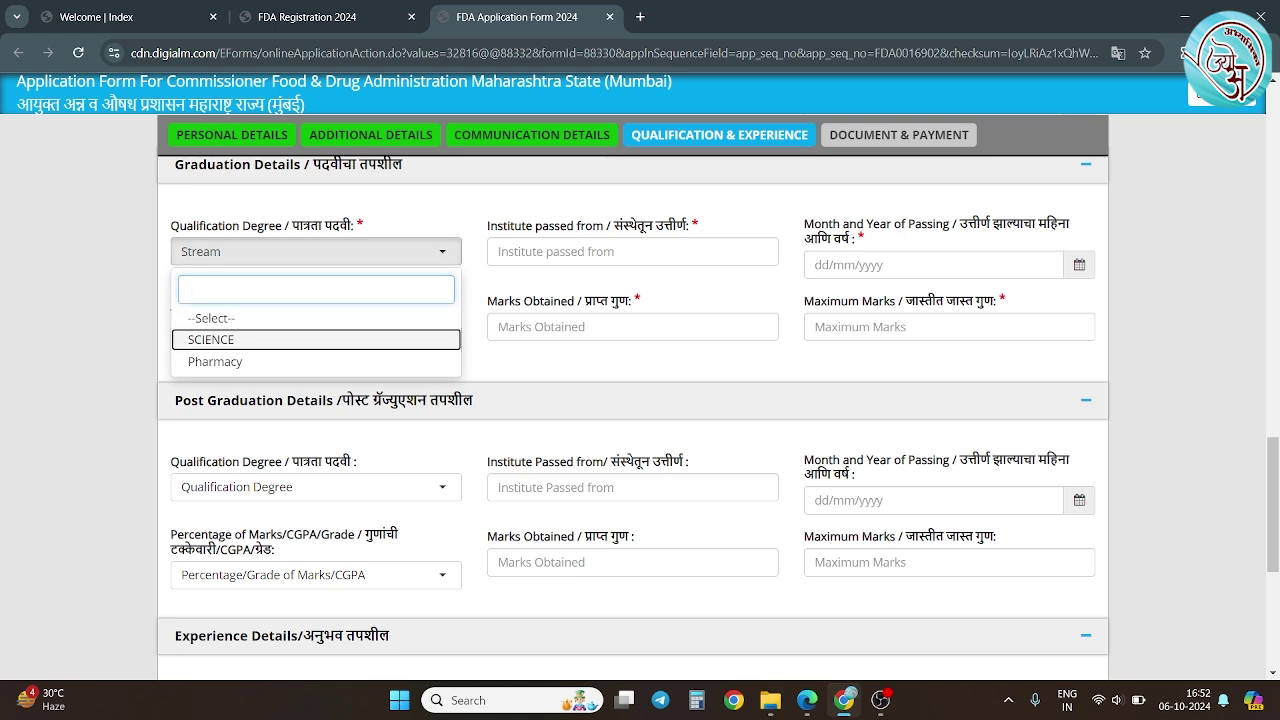
{"action": "key", "text": "Tab"}
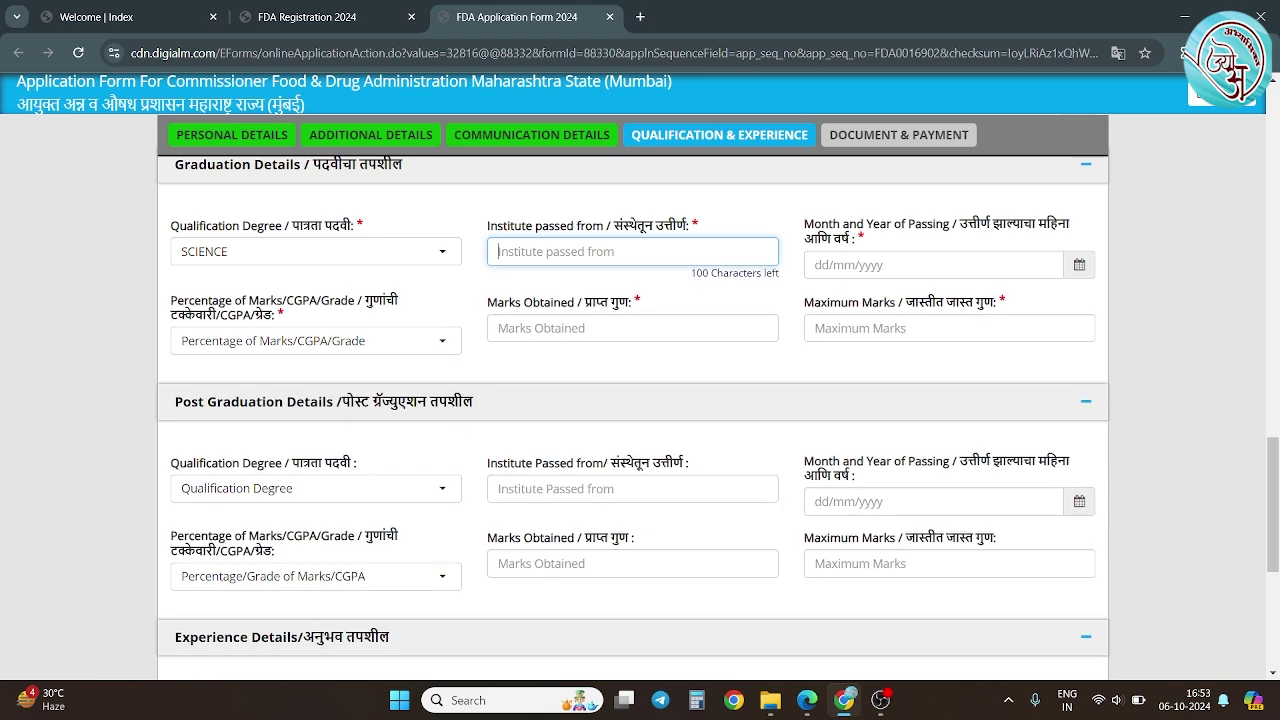
{"action": "type", "text": "Siddharth college"}
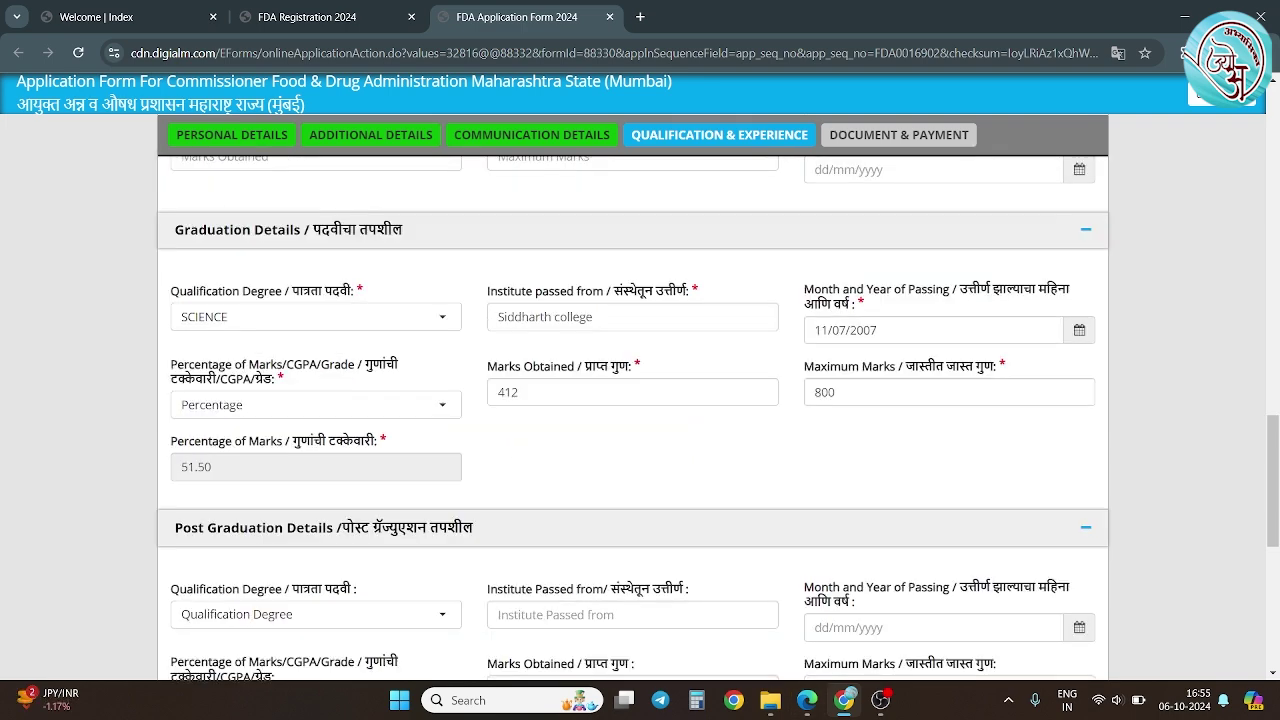
- Leave the post-graduation and experience details blank, save the qualification section and continue to the document section
{"action": "scroll", "coordinate": [632, 419], "scroll_direction": "down", "scroll_amount": 3}
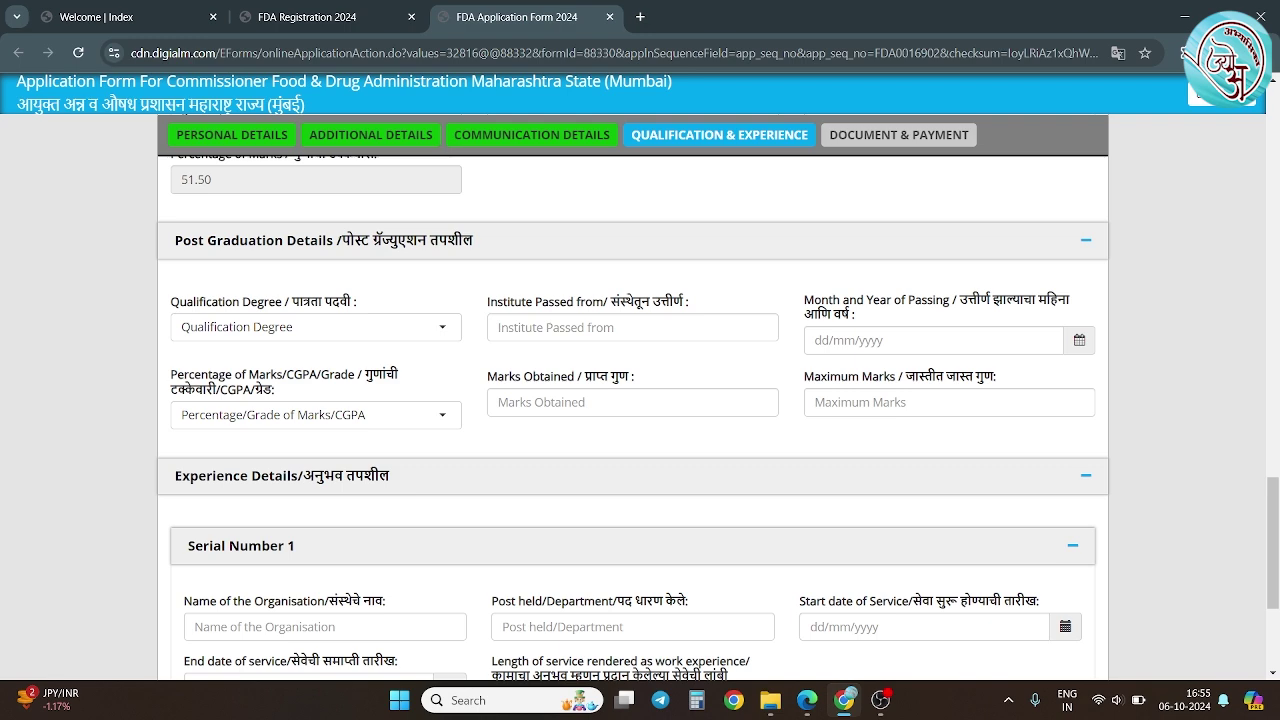
{"action": "scroll", "coordinate": [632, 399], "scroll_direction": "down", "scroll_amount": 3}
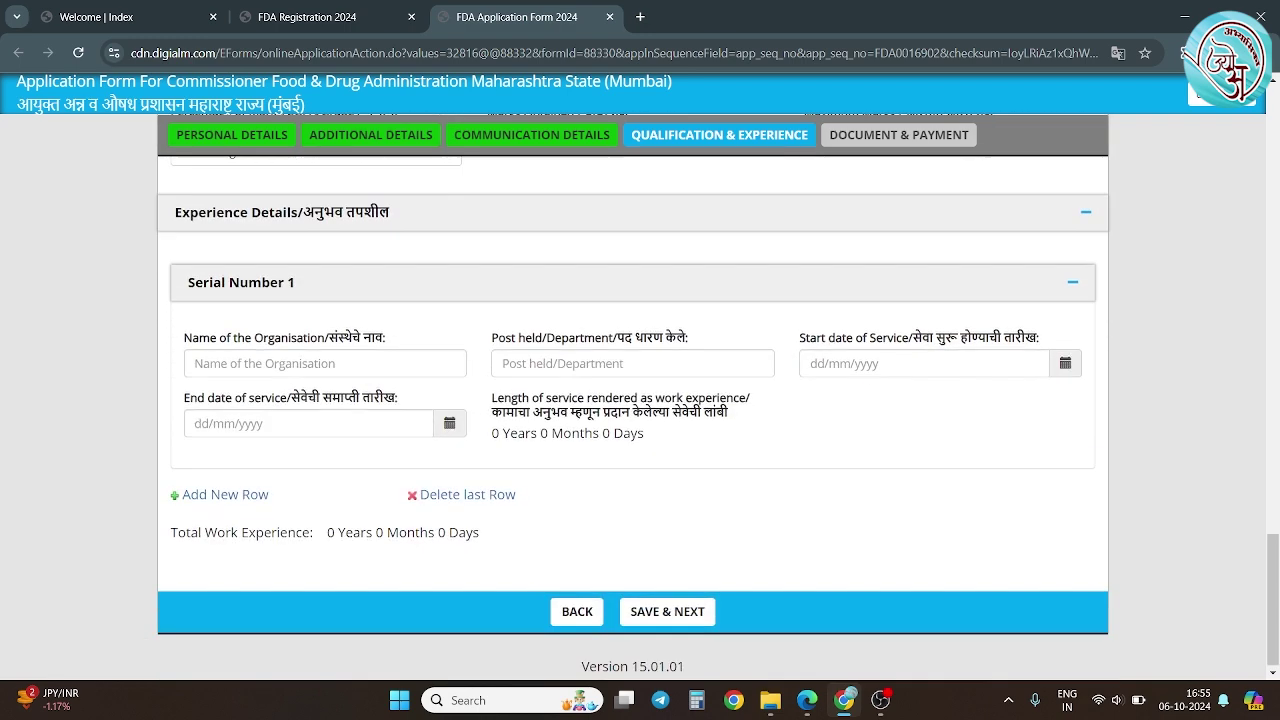
{"action": "left_click", "coordinate": [667, 610]}
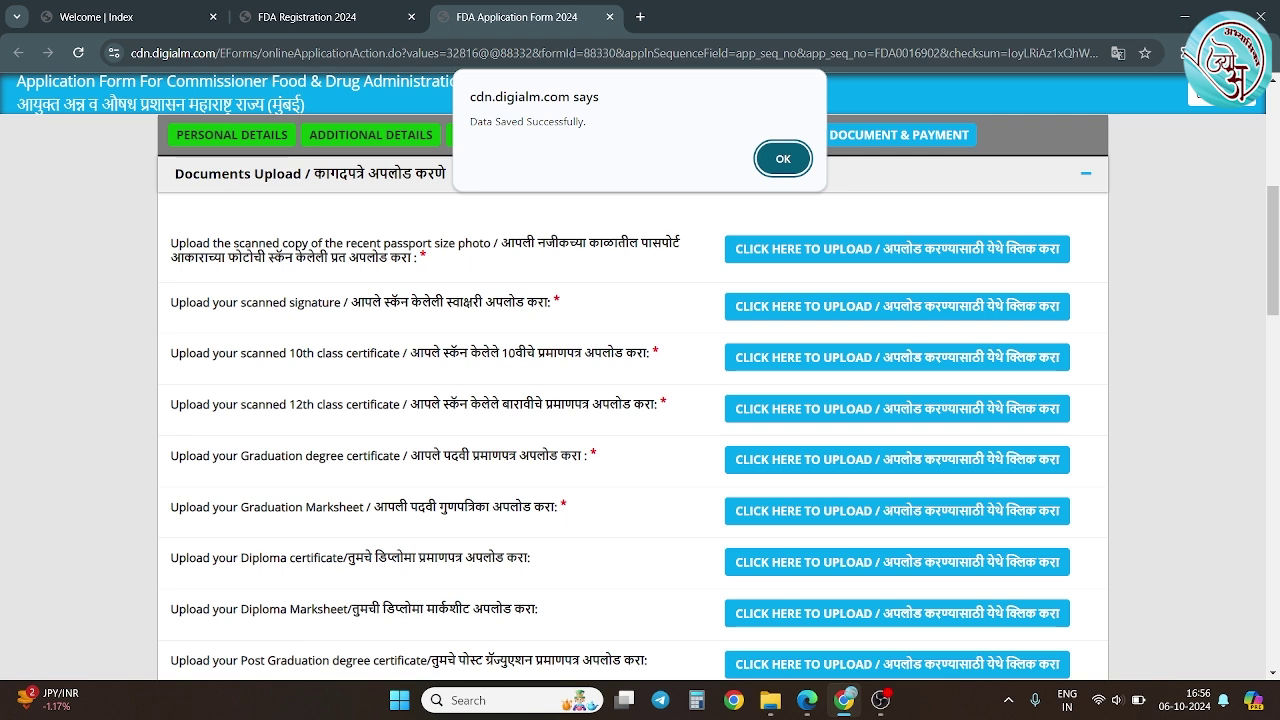
{"action": "key", "text": "Return"}
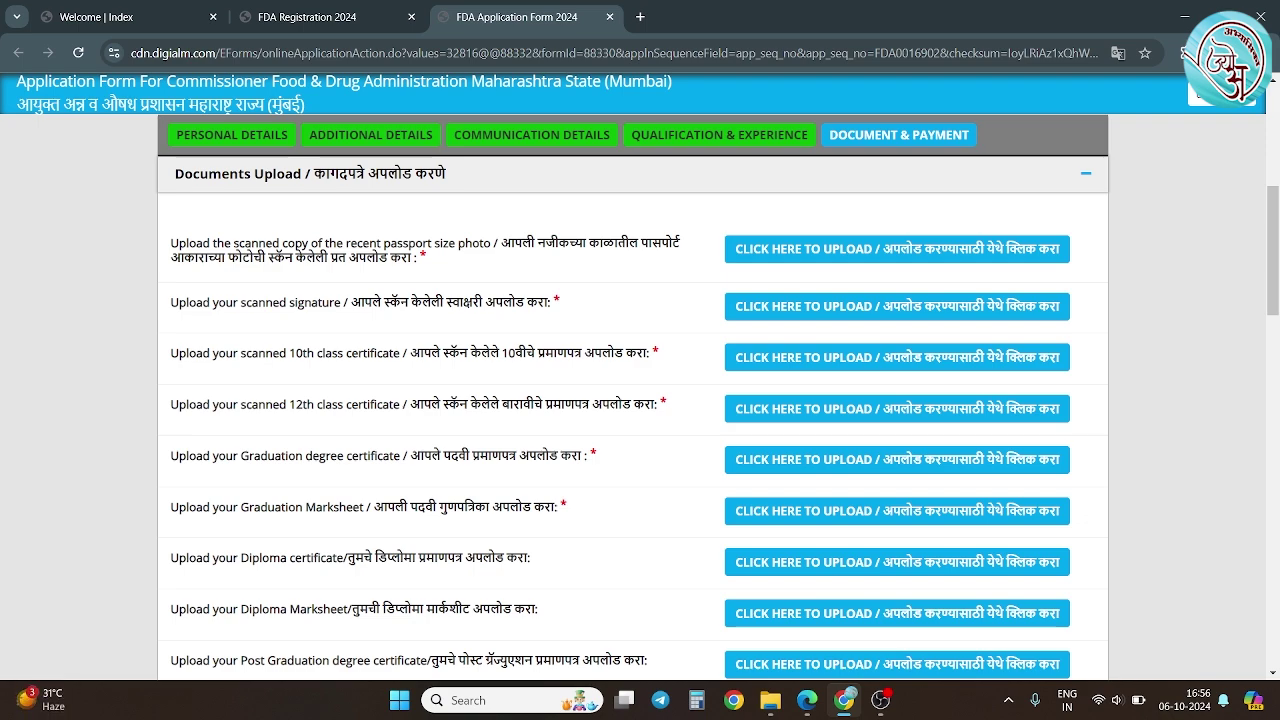
- Examine the list of document uploads to see which certificates and marksheets are mandatory
{"action": "scroll", "coordinate": [640, 400], "scroll_direction": "down", "scroll_amount": 3}
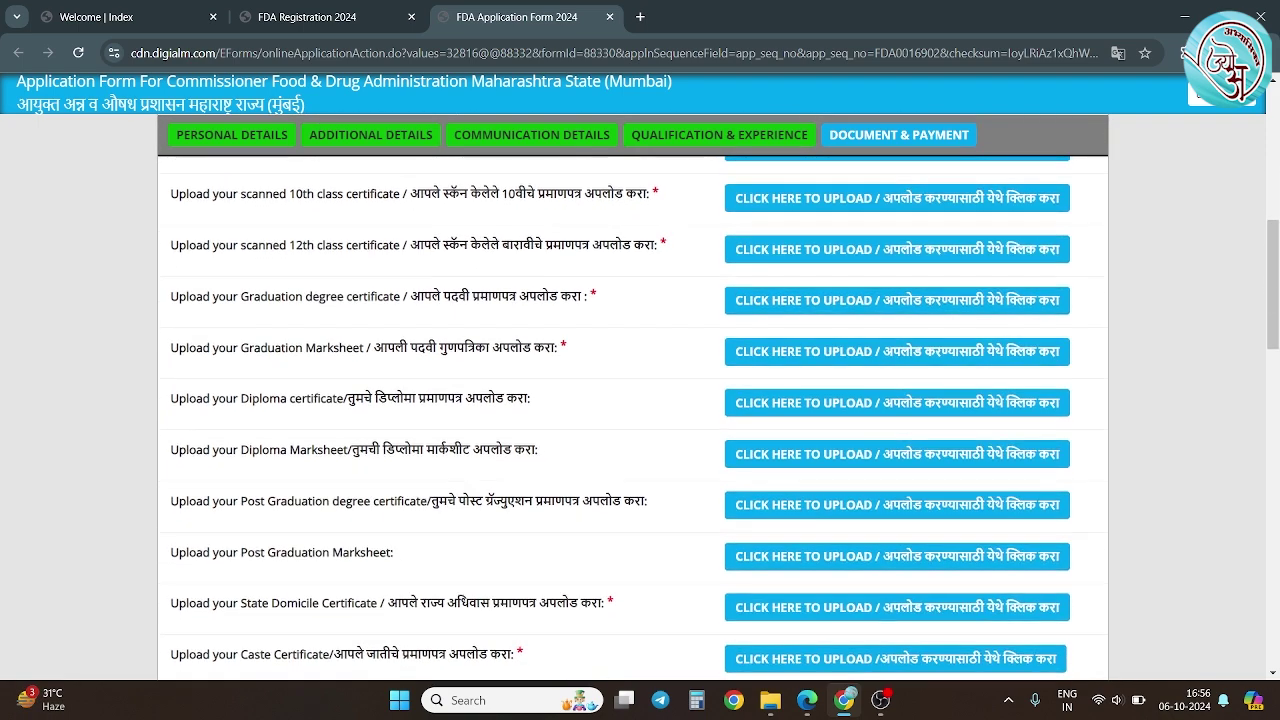
{"action": "scroll", "coordinate": [640, 420], "scroll_direction": "down", "scroll_amount": 1}
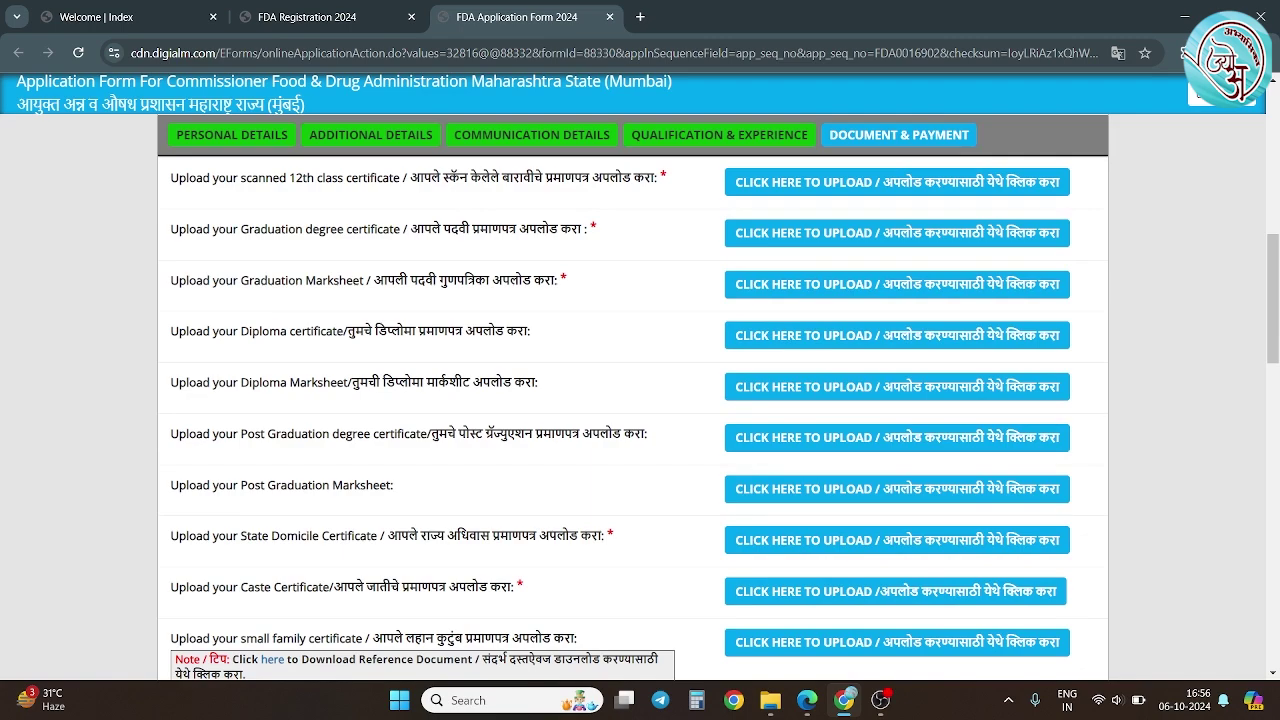
{"action": "scroll", "coordinate": [640, 400], "scroll_direction": "down", "scroll_amount": 3}
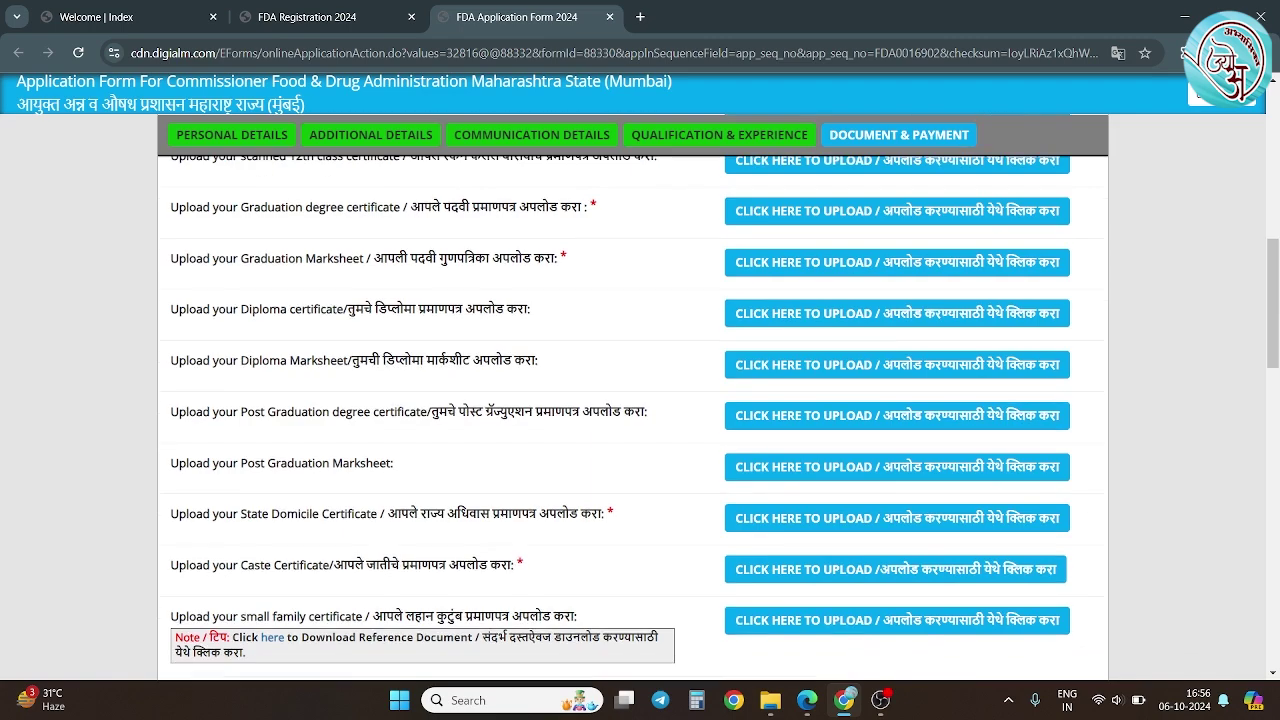
{"action": "scroll", "coordinate": [640, 400], "scroll_direction": "down", "scroll_amount": 1}
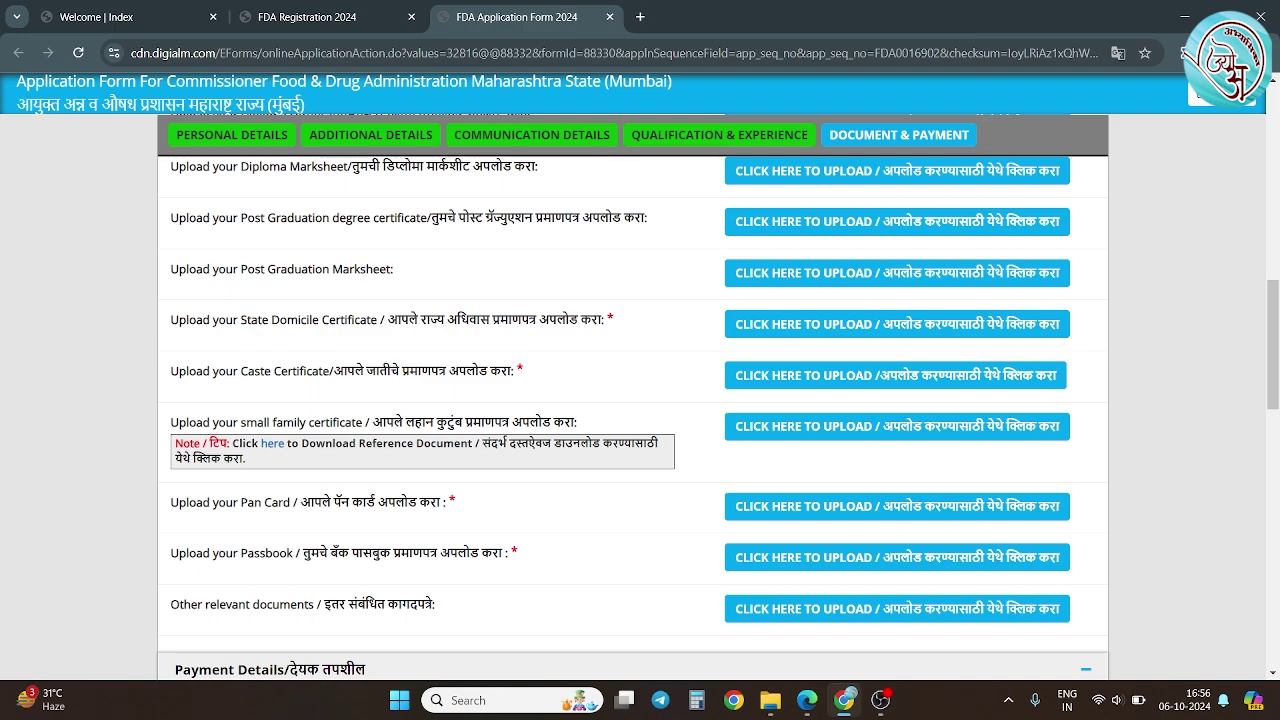
{"action": "scroll", "coordinate": [640, 400], "scroll_direction": "up", "scroll_amount": 4}
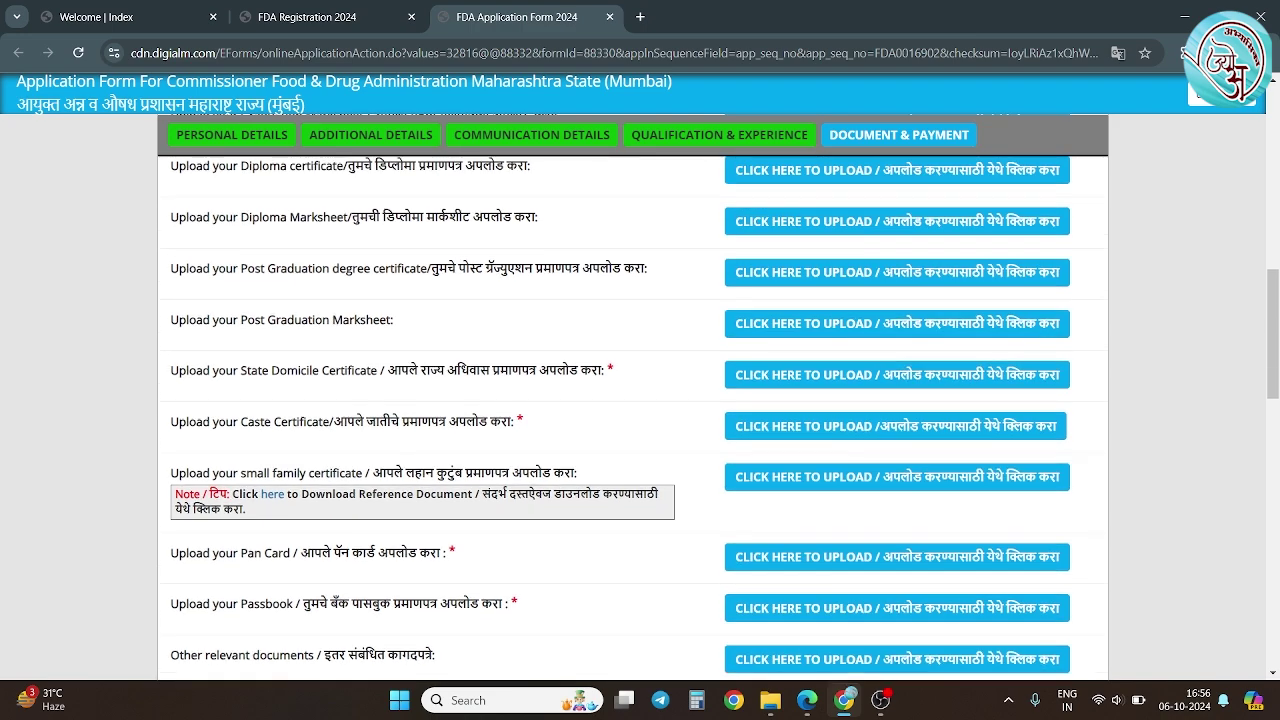
{"action": "scroll", "coordinate": [640, 400], "scroll_direction": "up", "scroll_amount": 4}
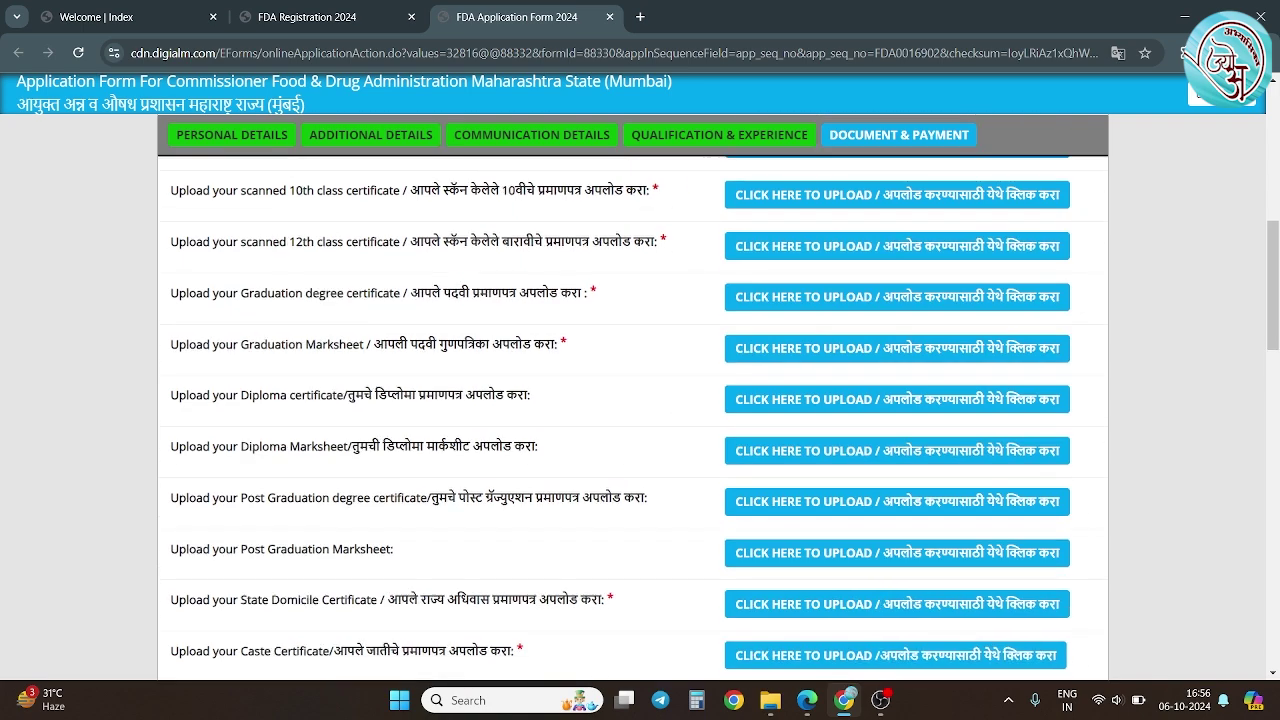
{"action": "scroll", "coordinate": [640, 400], "scroll_direction": "down", "scroll_amount": 1}
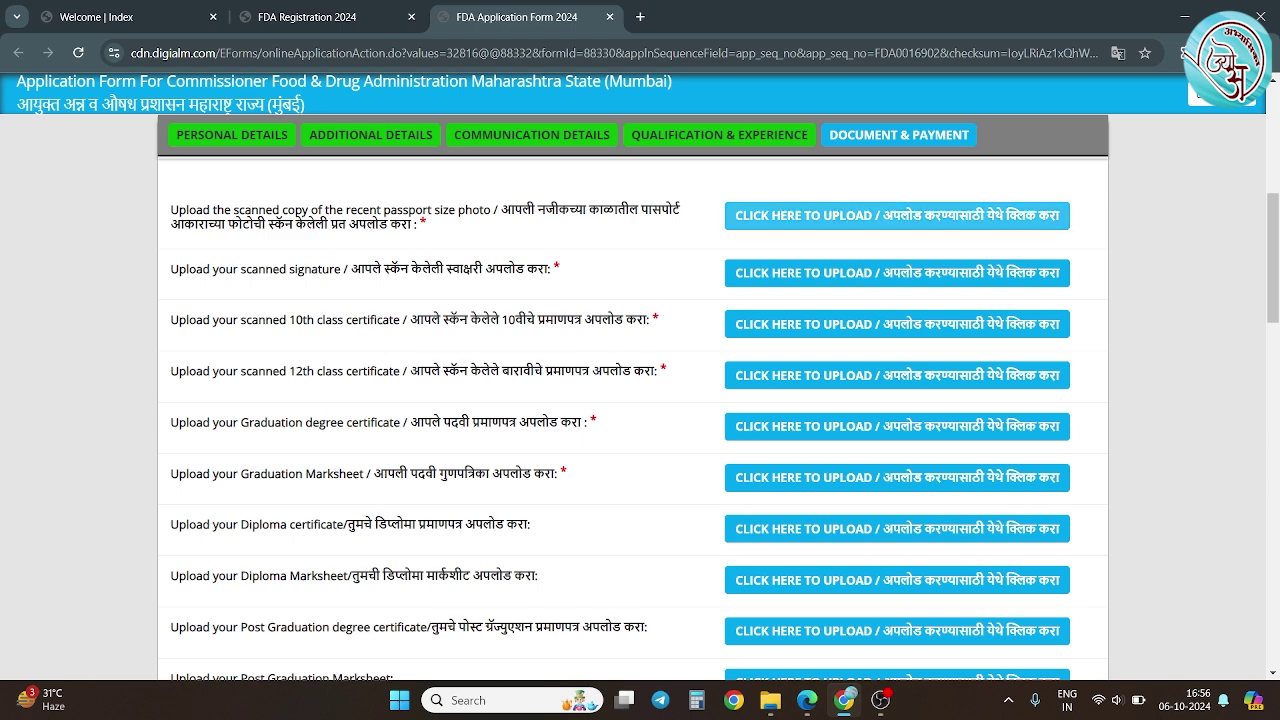
- Open the upload dialog for the recent passport-size photo and select its Photopath option
{"action": "left_click", "coordinate": [897, 215]}
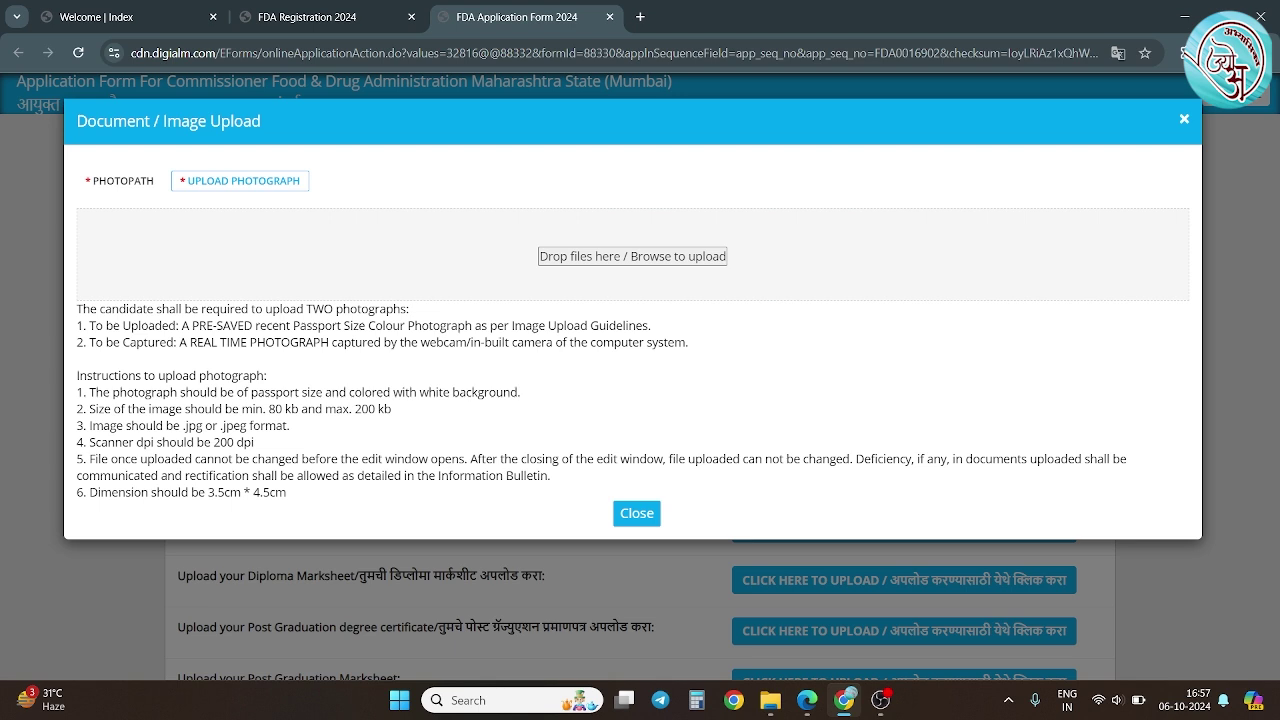
{"action": "left_click", "coordinate": [122, 180]}
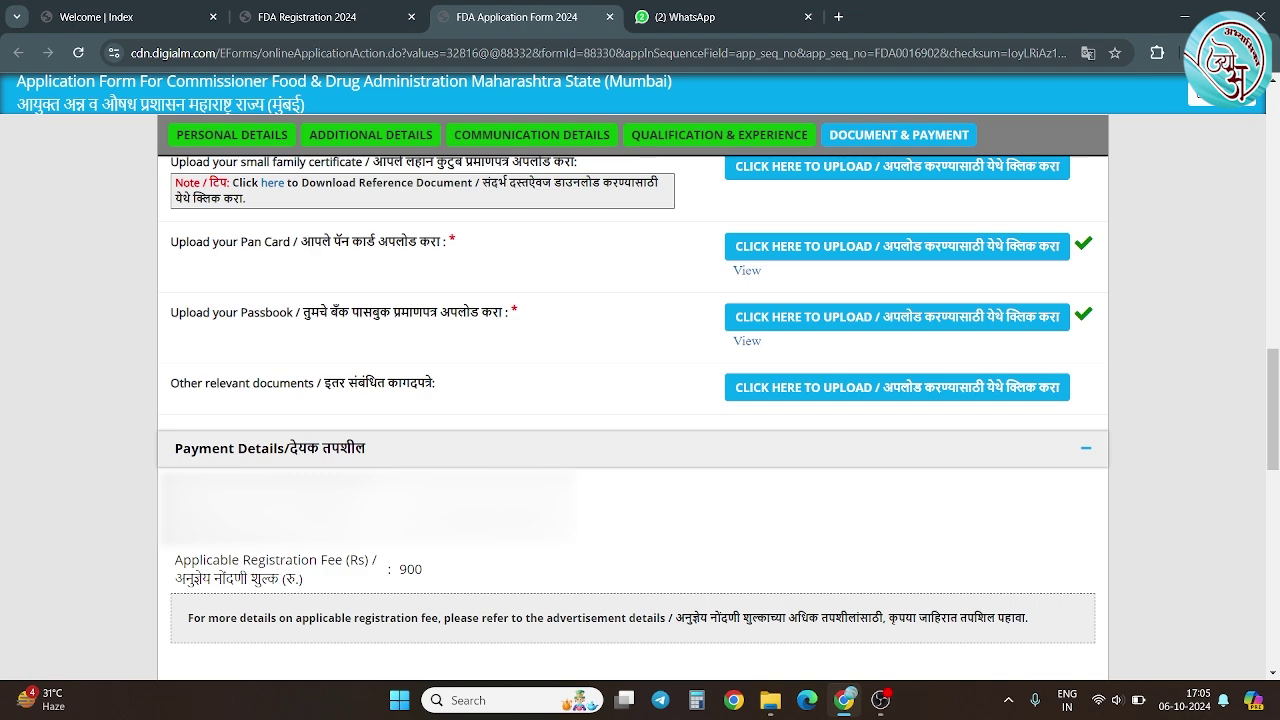
- Check the applicable registration fee in the payment details
{"action": "scroll", "coordinate": [640, 400], "scroll_direction": "down", "scroll_amount": 3}
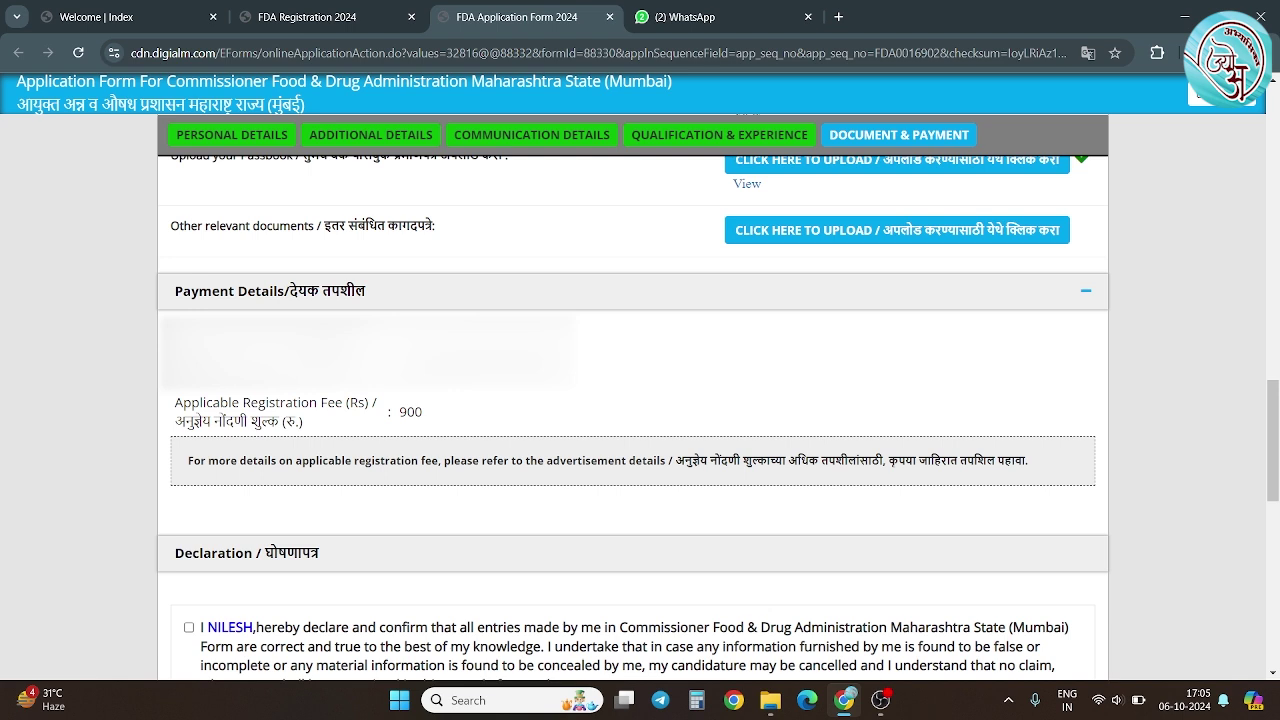
{"action": "double_click", "coordinate": [410, 412]}
{"action": "left_click", "coordinate": [430, 412]}
- Accept all seven declarations, covering correct entries, genuine documents, no disruption, no canvassing, eligibility, true information and possession of certificates
{"action": "scroll", "coordinate": [632, 416], "scroll_direction": "down", "scroll_amount": 3}
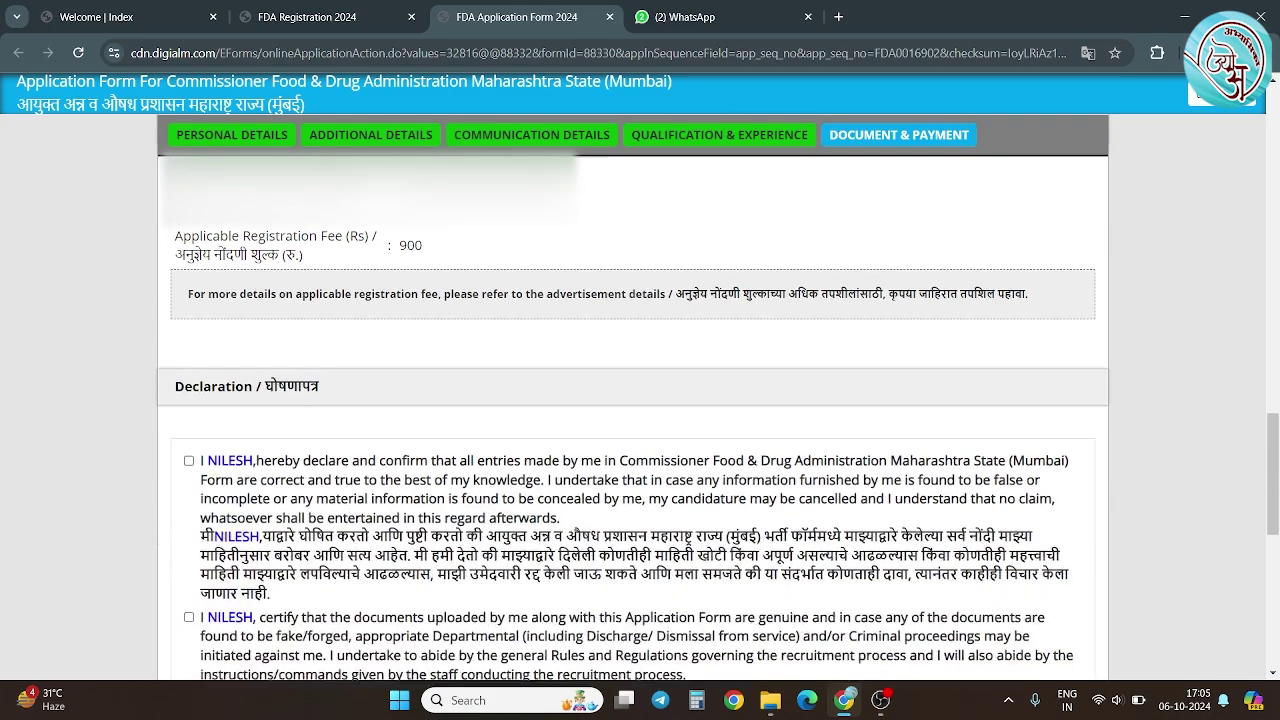
{"action": "scroll", "coordinate": [632, 416], "scroll_direction": "down", "scroll_amount": 1}
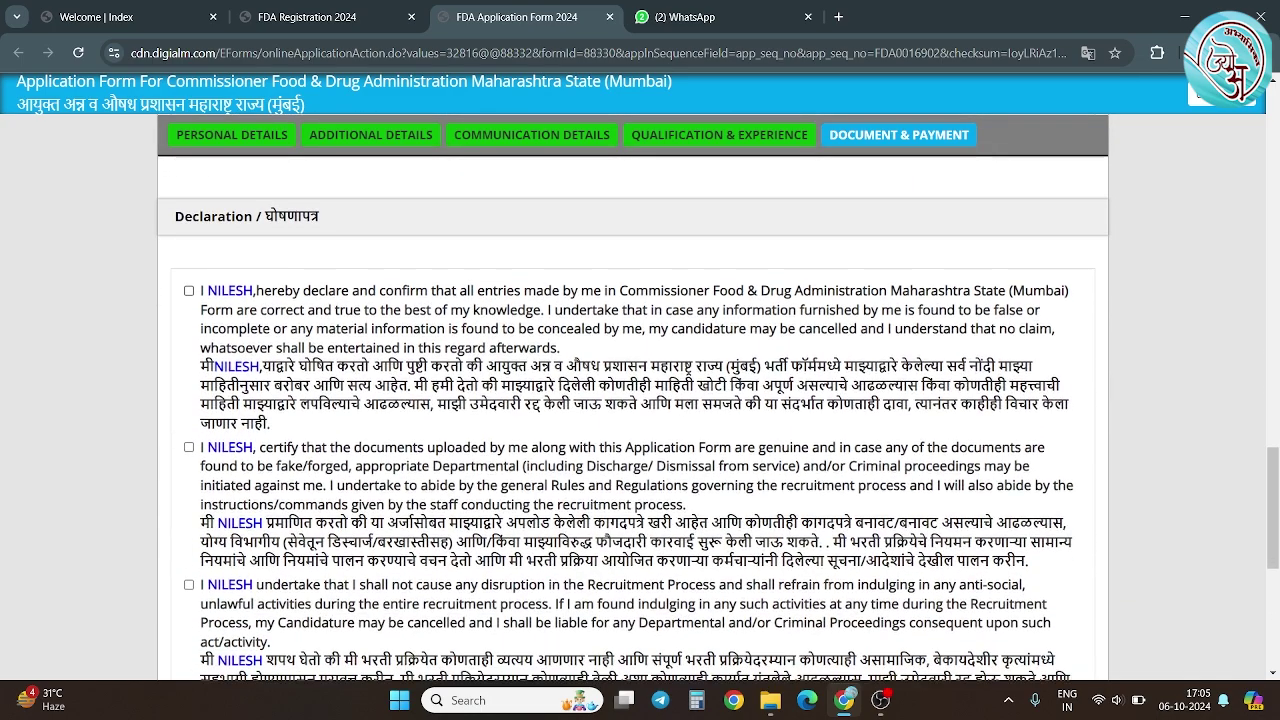
{"action": "left_click", "coordinate": [189, 291]}
{"action": "left_click", "coordinate": [189, 447]}
{"action": "scroll", "coordinate": [189, 447], "scroll_direction": "down", "scroll_amount": 2}
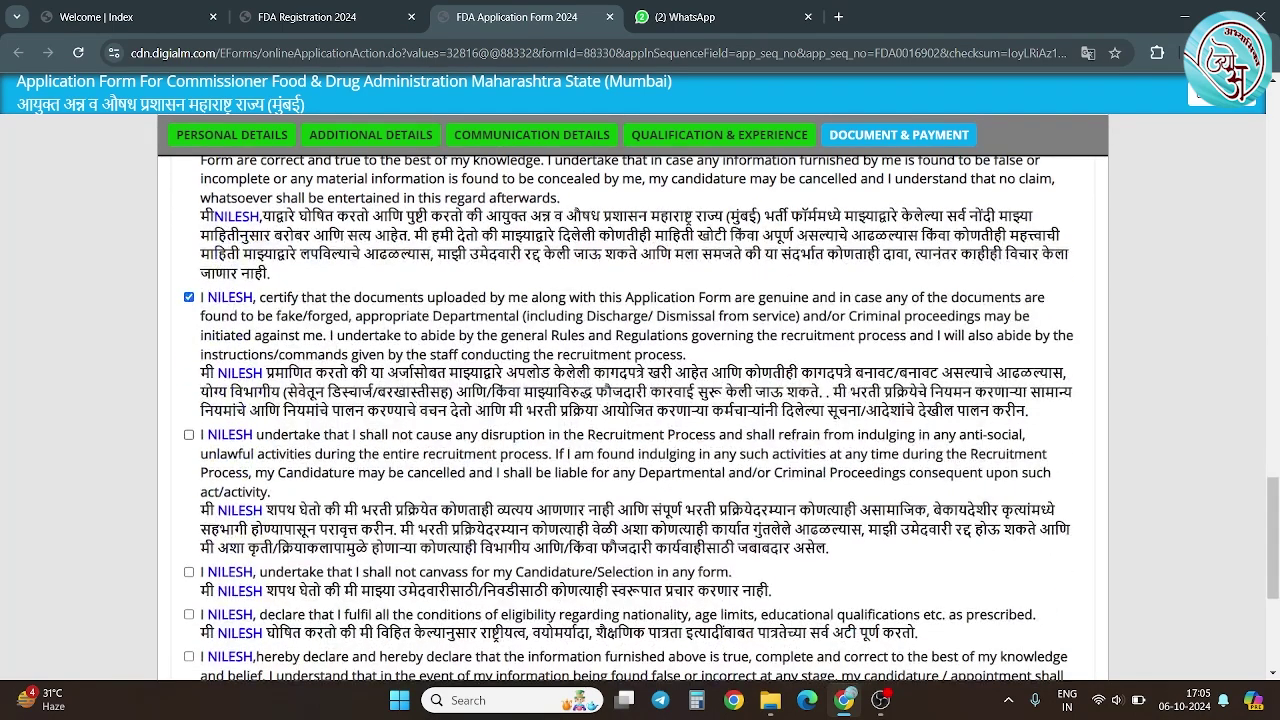
{"action": "left_click", "coordinate": [189, 435]}
{"action": "left_click", "coordinate": [189, 572]}
{"action": "left_click", "coordinate": [189, 614]}
{"action": "scroll", "coordinate": [189, 614], "scroll_direction": "down", "scroll_amount": 2}
{"action": "left_click", "coordinate": [189, 463]}
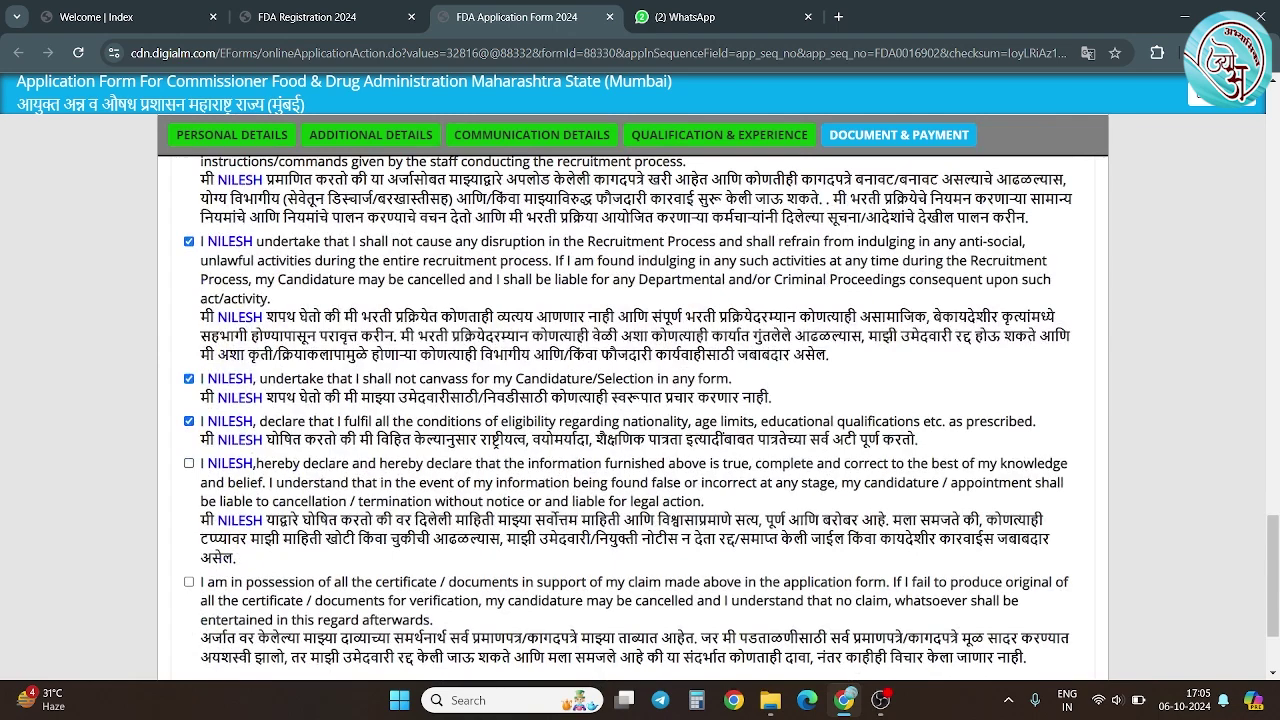
{"action": "scroll", "coordinate": [637, 420], "scroll_direction": "down", "scroll_amount": 2}
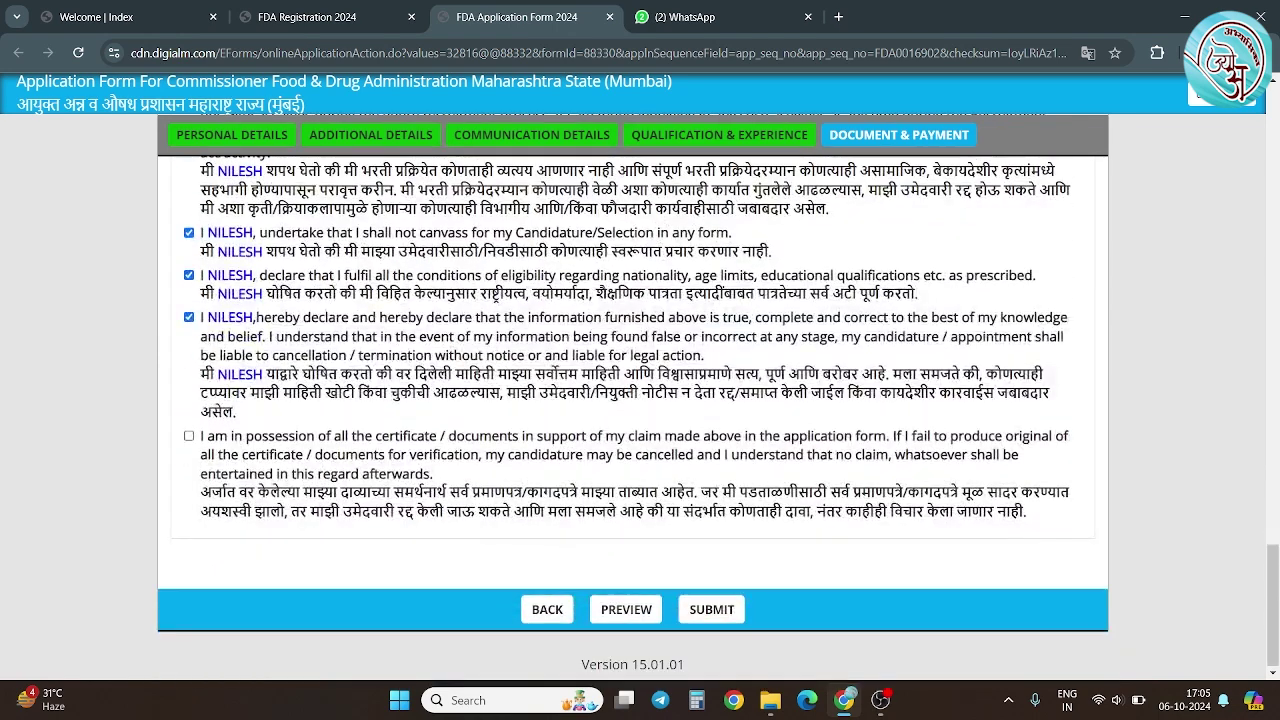
{"action": "left_click", "coordinate": [189, 436]}
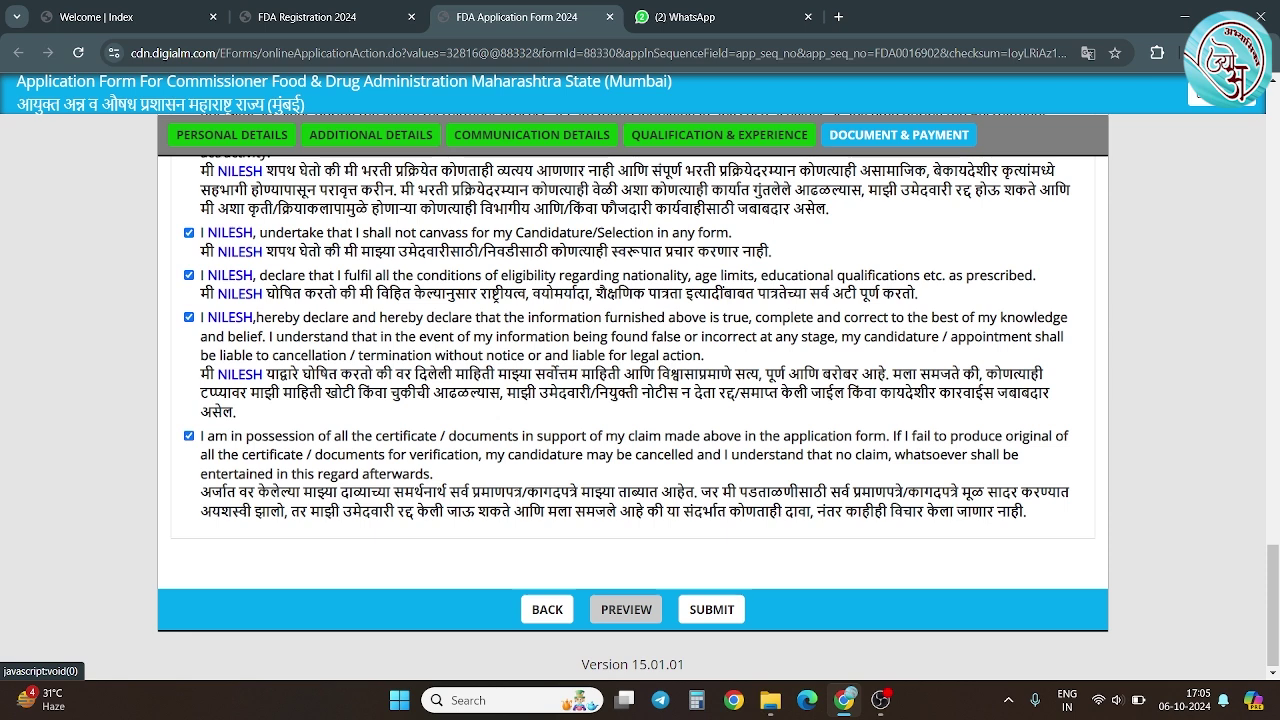
{"action": "scroll", "coordinate": [626, 609], "scroll_direction": "down", "scroll_amount": 1}
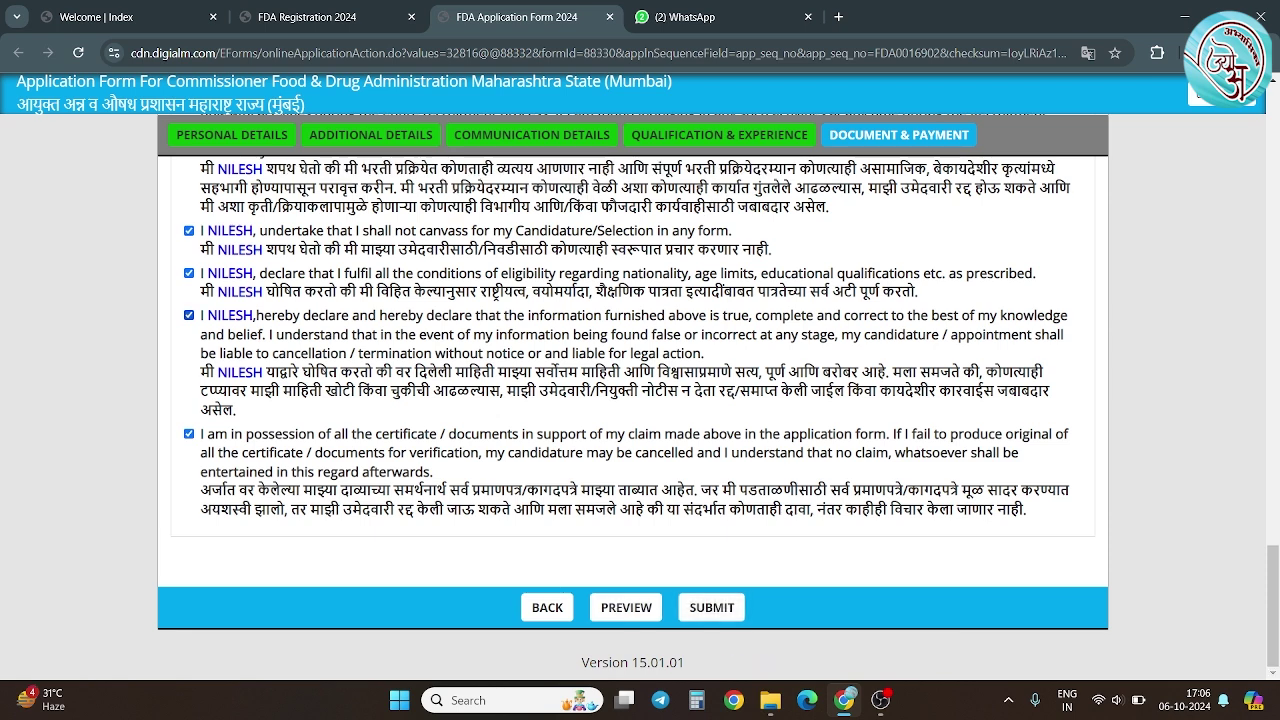